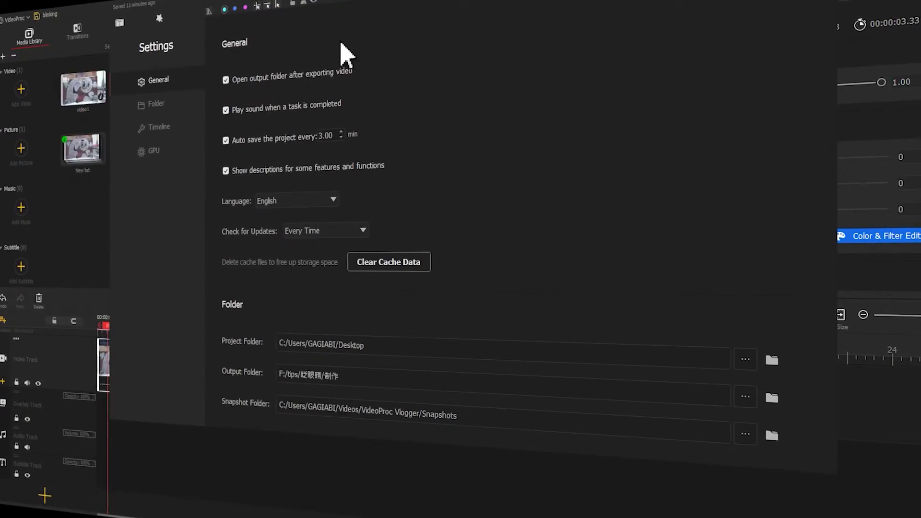
- Set Timeline Photo Duration to a custom 0.035 seconds, then add the New list pictures to the timeline
click(191, 125)
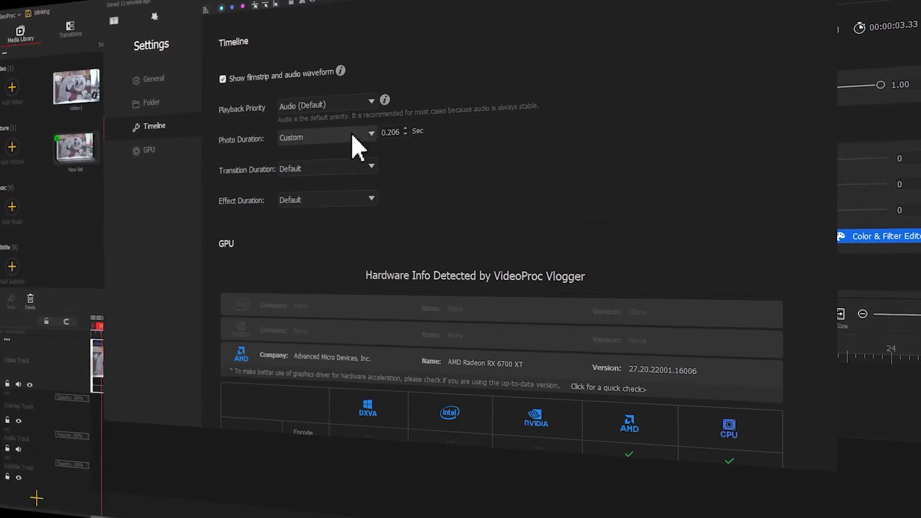
double_click(399, 132)
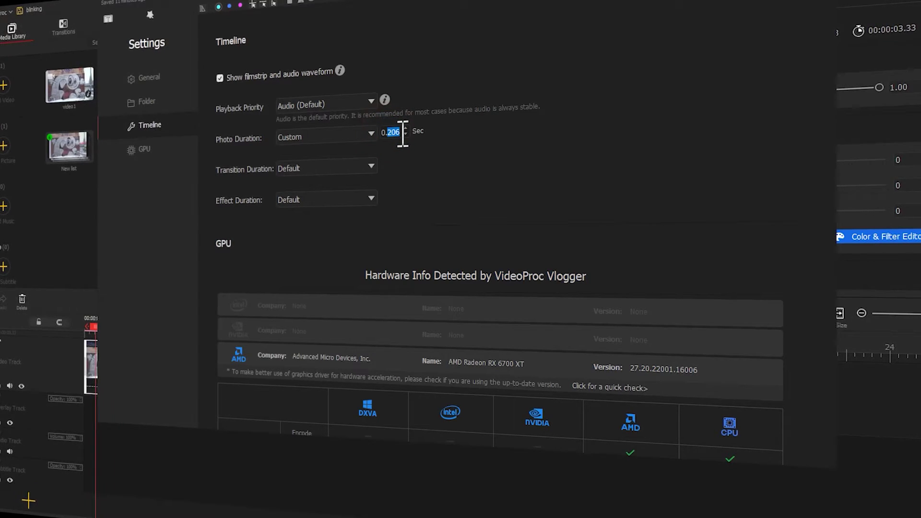
text(035)
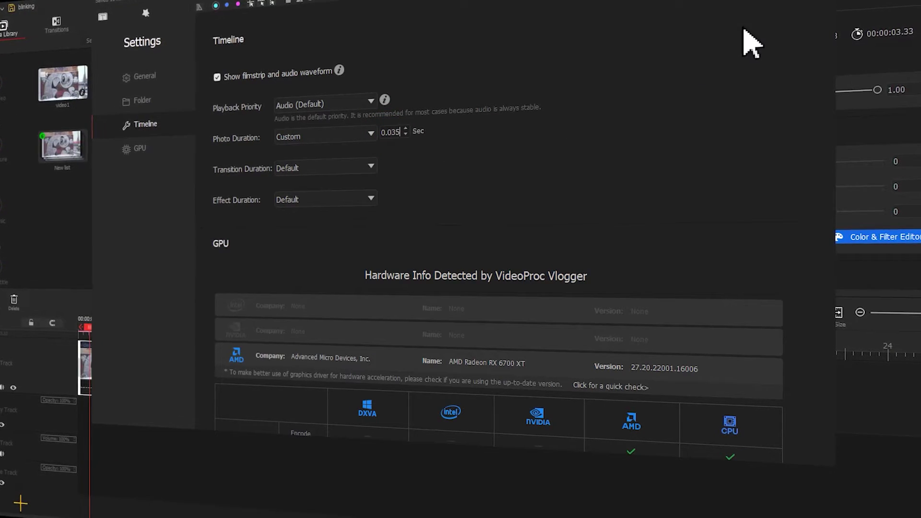
click(844, 34)
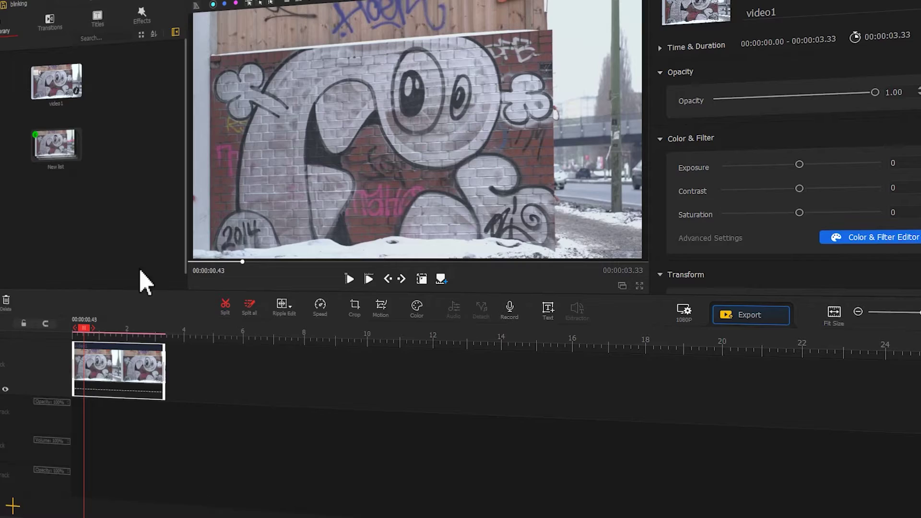
drag(41, 161, 212, 369)
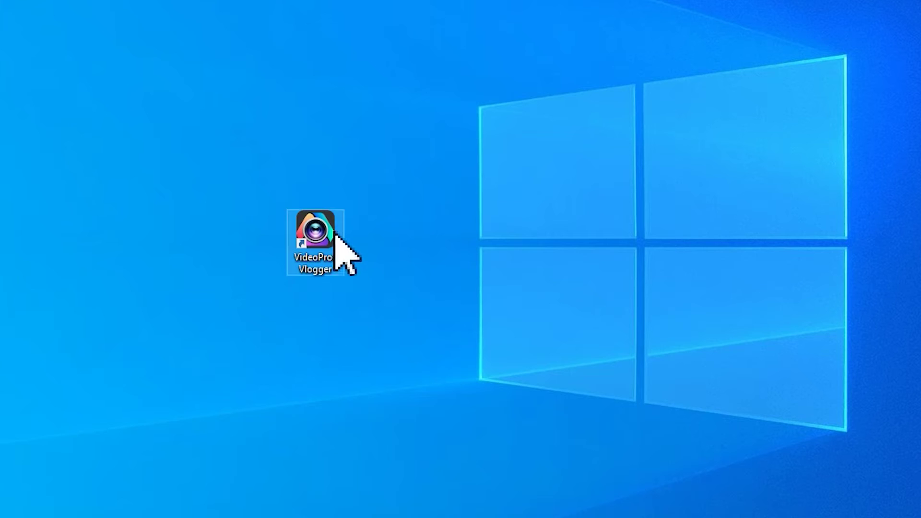
- Create a new project named 'blinking' and preview video1 in the player
double_click(333, 229)
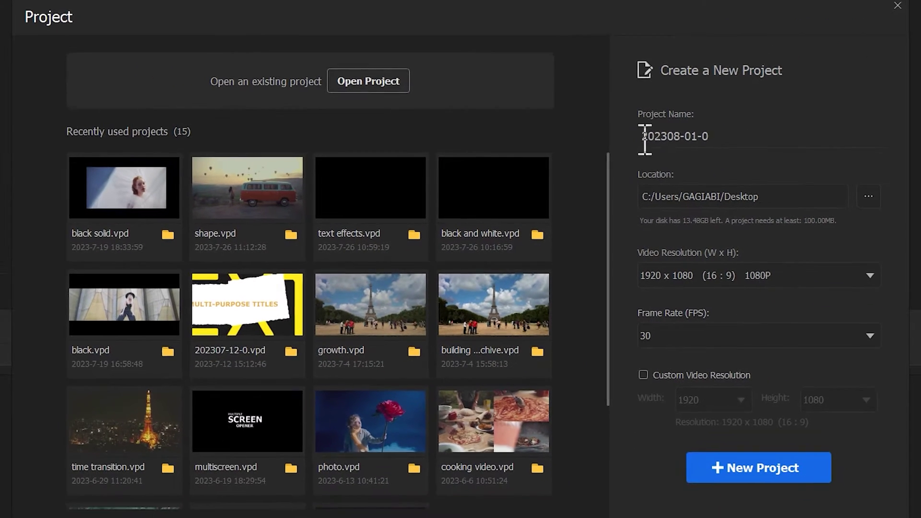
double_click(653, 135)
text(blinking)
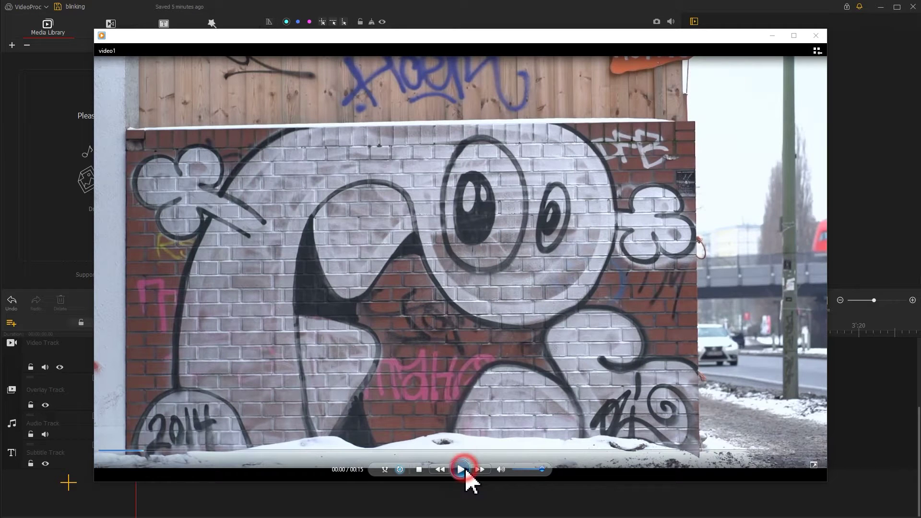
click(460, 469)
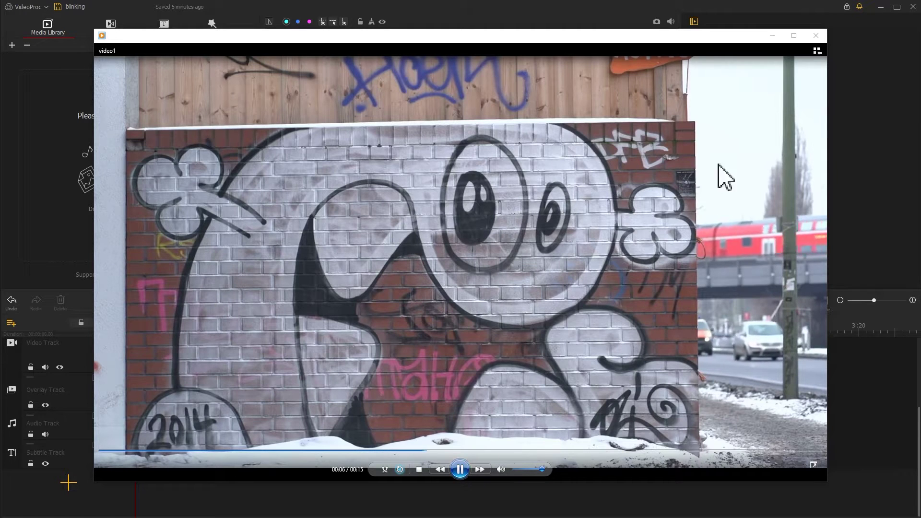
click(816, 35)
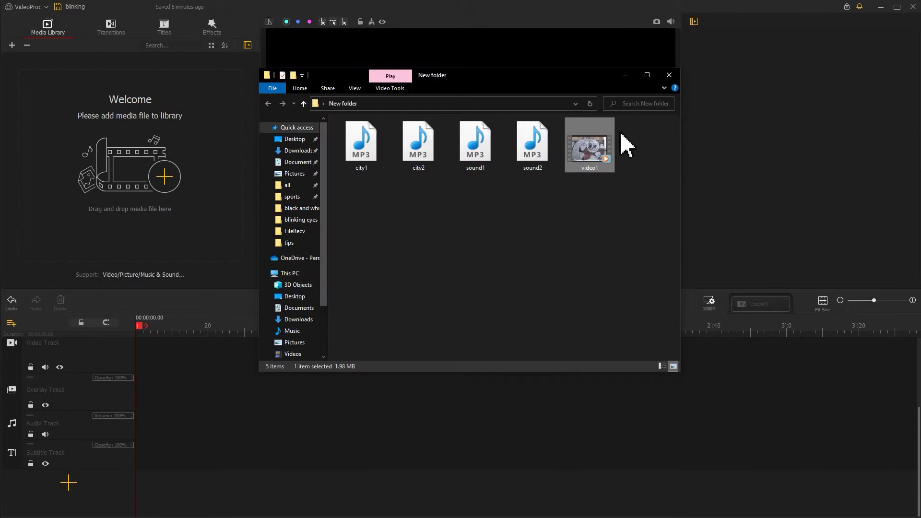
- Import video1 onto the video track, add an empty text clip, and go to 00:00:04.26
drag(601, 138, 194, 210)
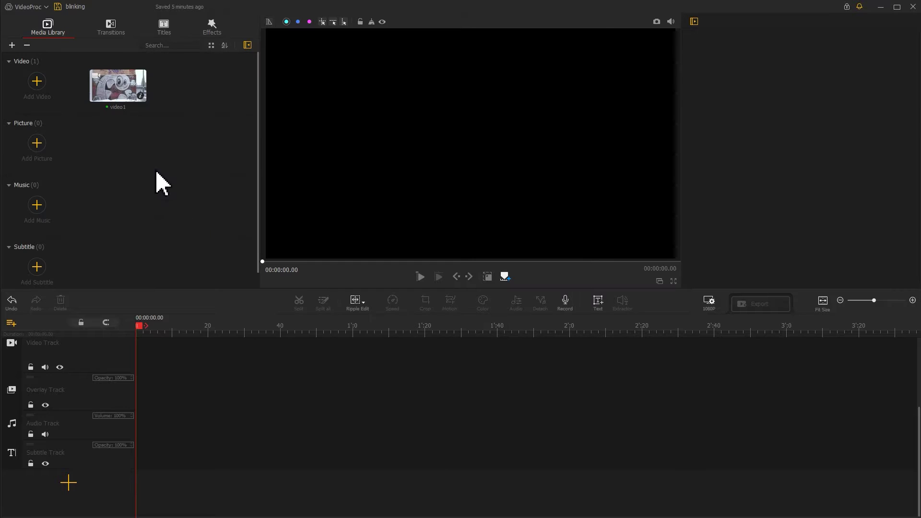
drag(117, 98, 166, 371)
click(604, 307)
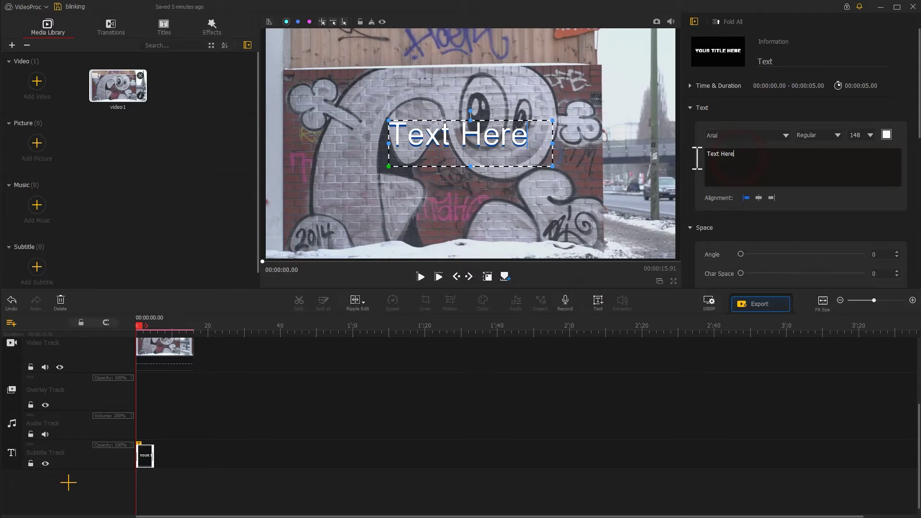
key(ctrl+a)
key(BackSpace)
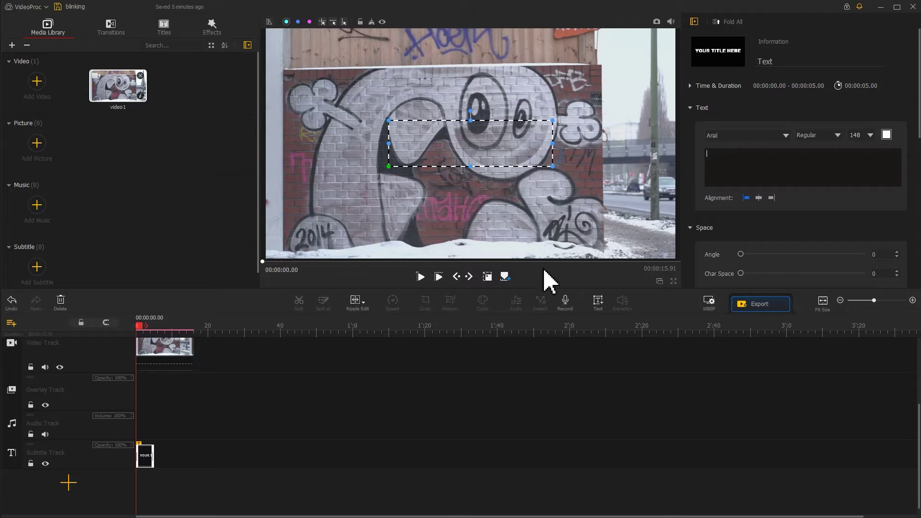
click(485, 278)
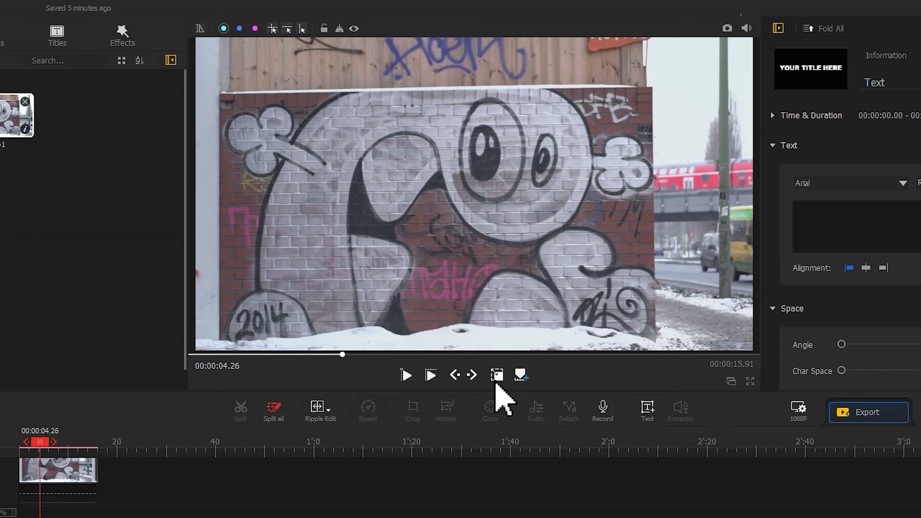
- Take a snapshot of the current graffiti frame and open it in Paint
click(727, 29)
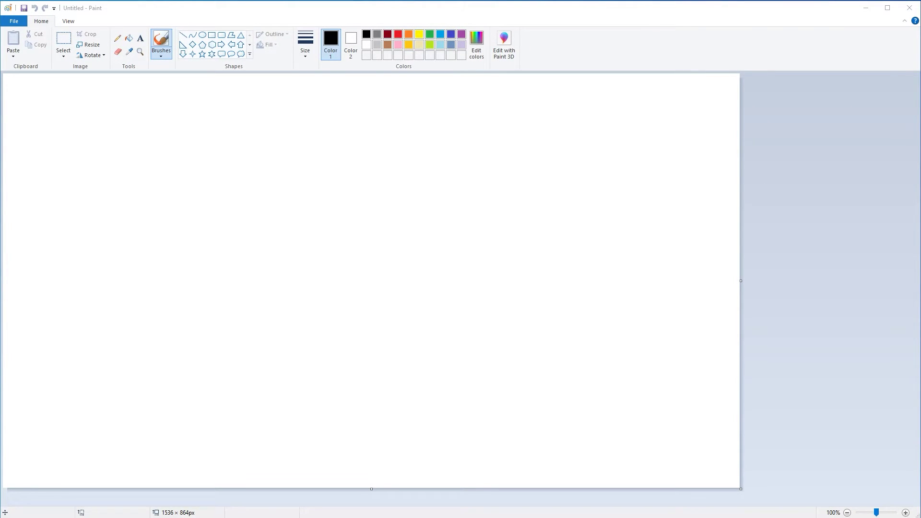
drag(315, 444, 299, 312)
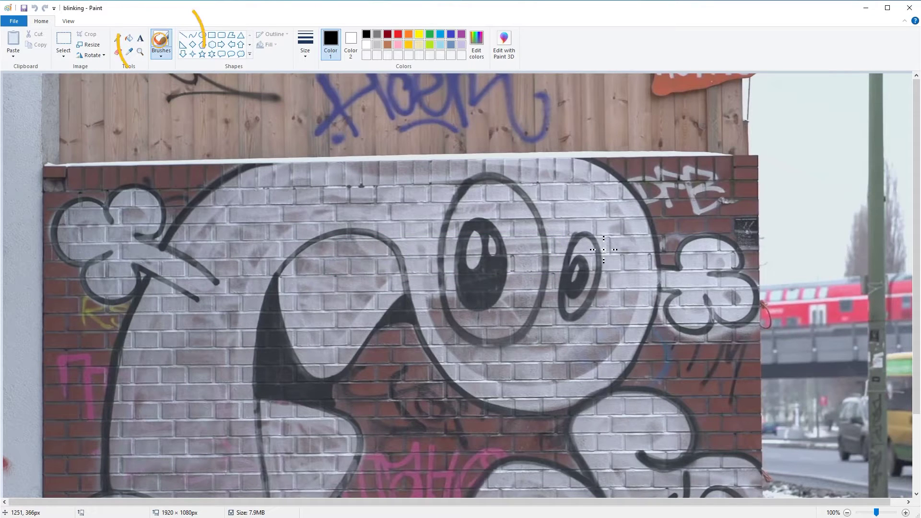
- Paint black eyelids over both eyes with the thickest brush and save as 6.png in pictures
click(306, 42)
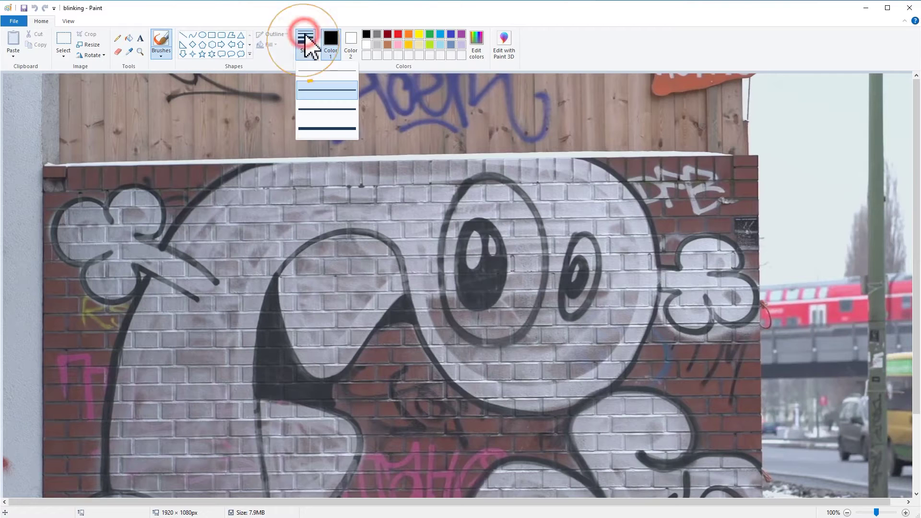
click(324, 124)
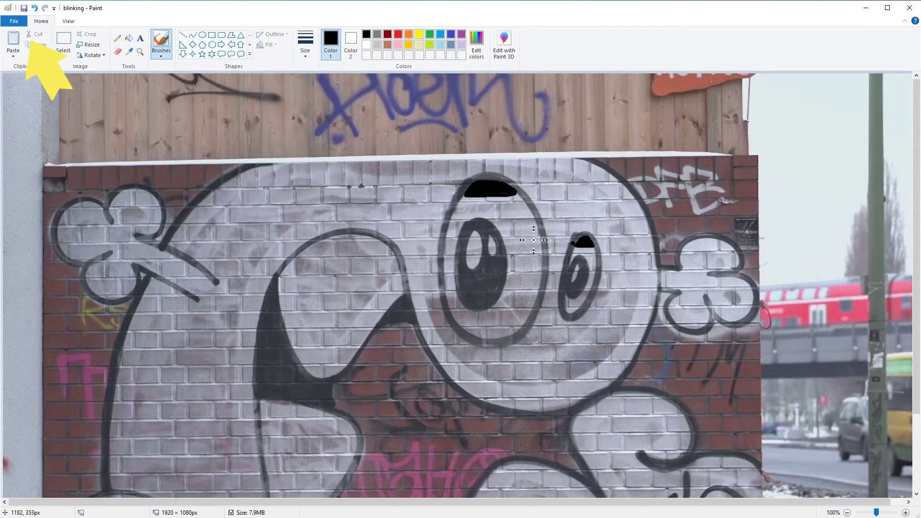
click(14, 21)
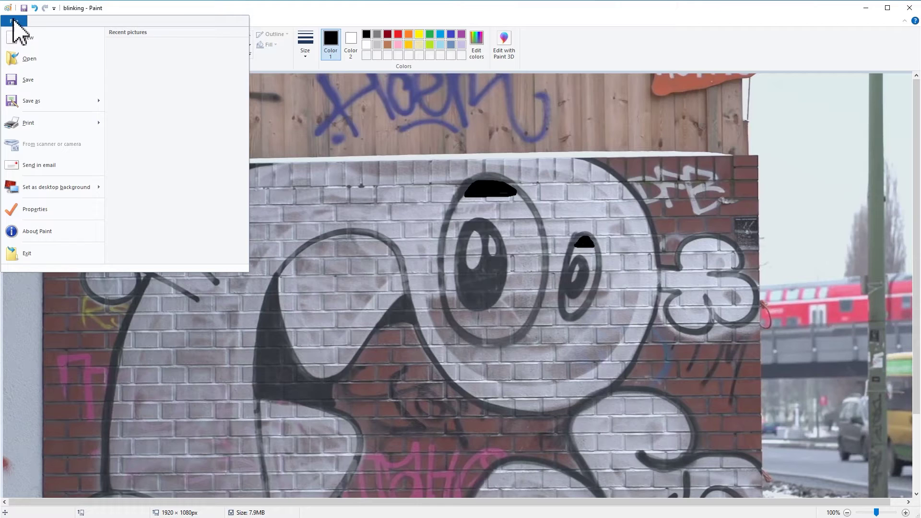
click(35, 98)
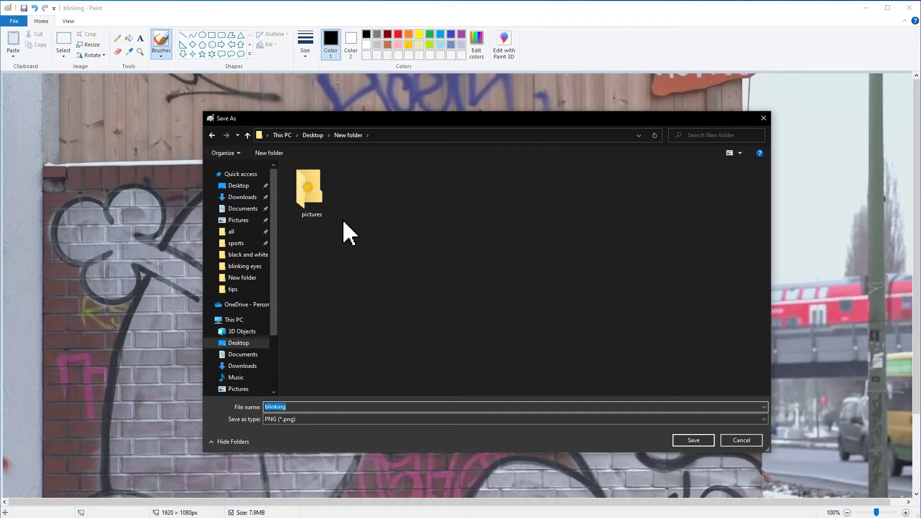
double_click(322, 201)
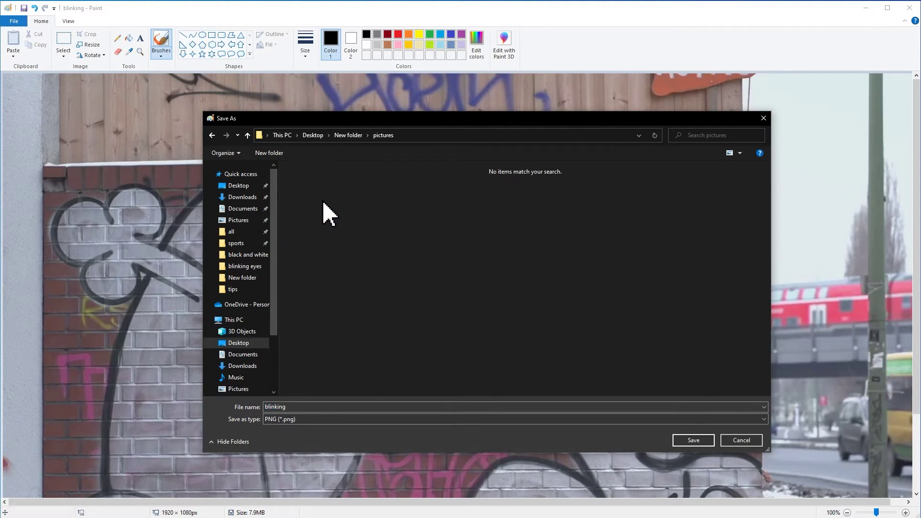
double_click(324, 407)
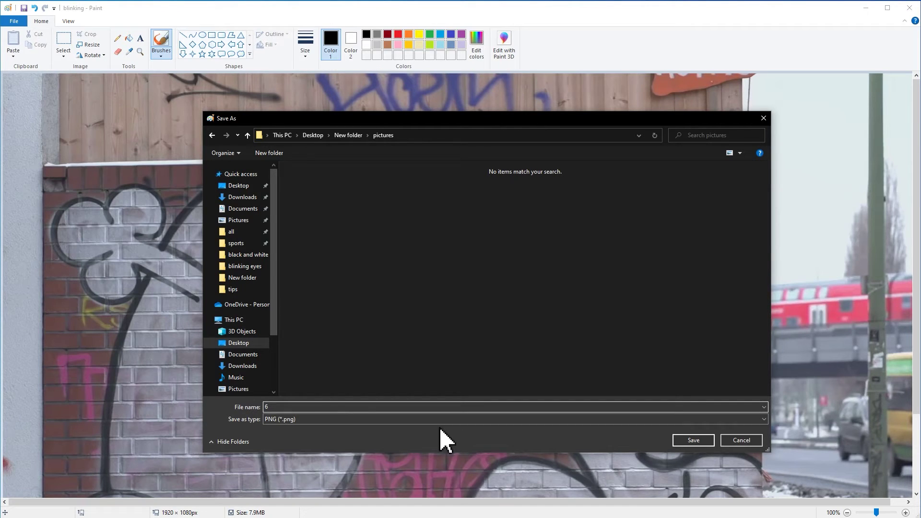
click(693, 440)
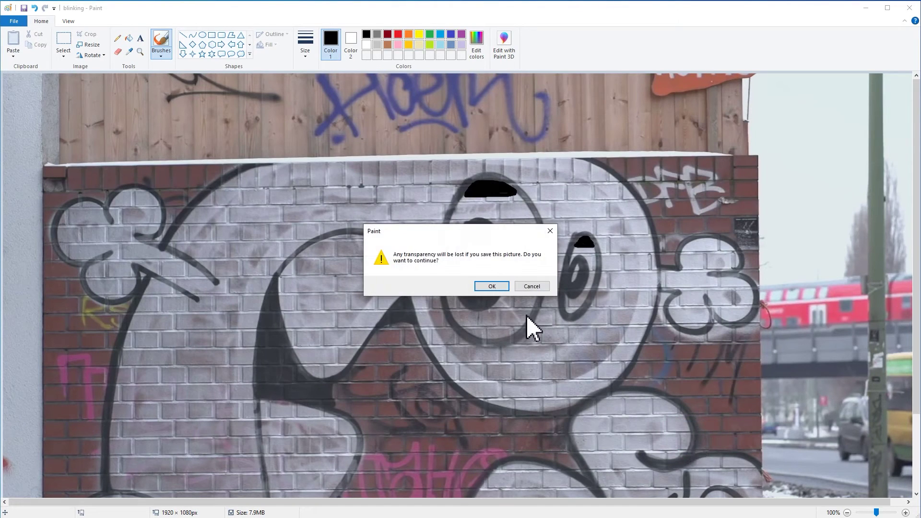
click(494, 288)
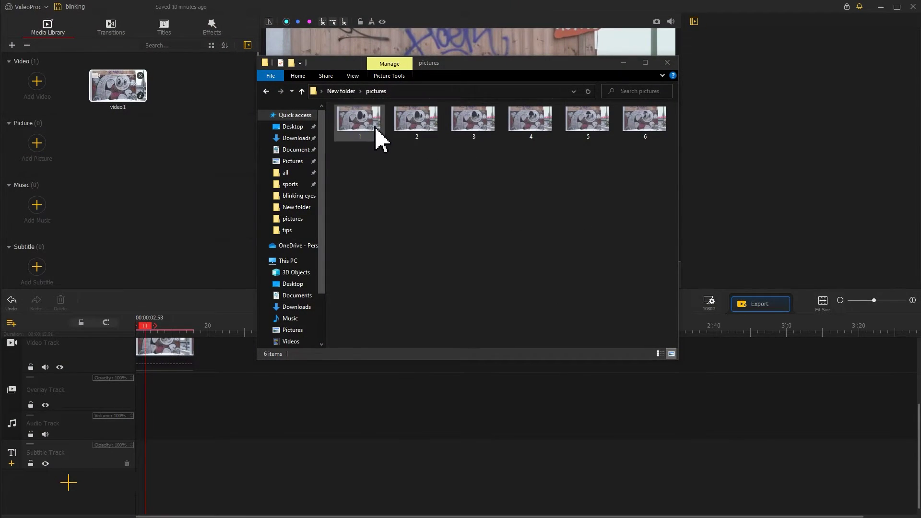
- Review blink frames 1.png through 6.png, then import all six into the media library
double_click(377, 139)
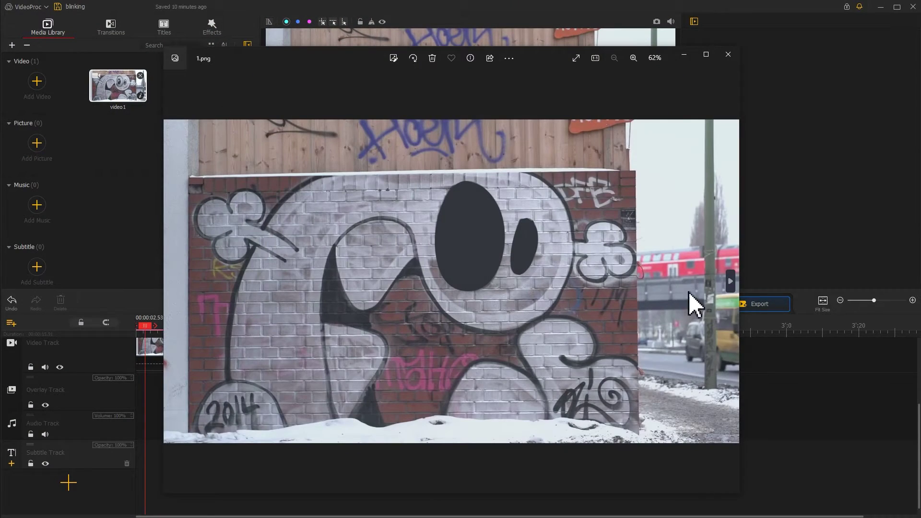
click(730, 282)
click(730, 282)
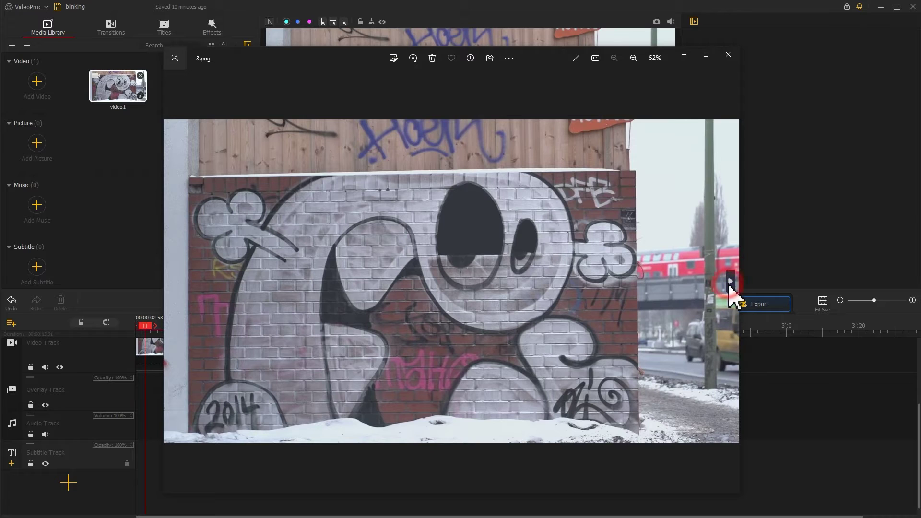
click(730, 282)
click(730, 282)
click(731, 283)
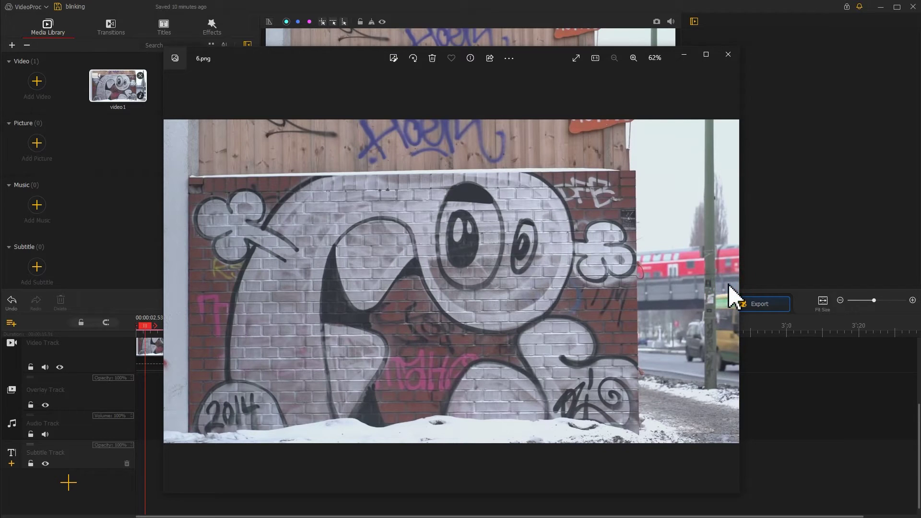
click(734, 60)
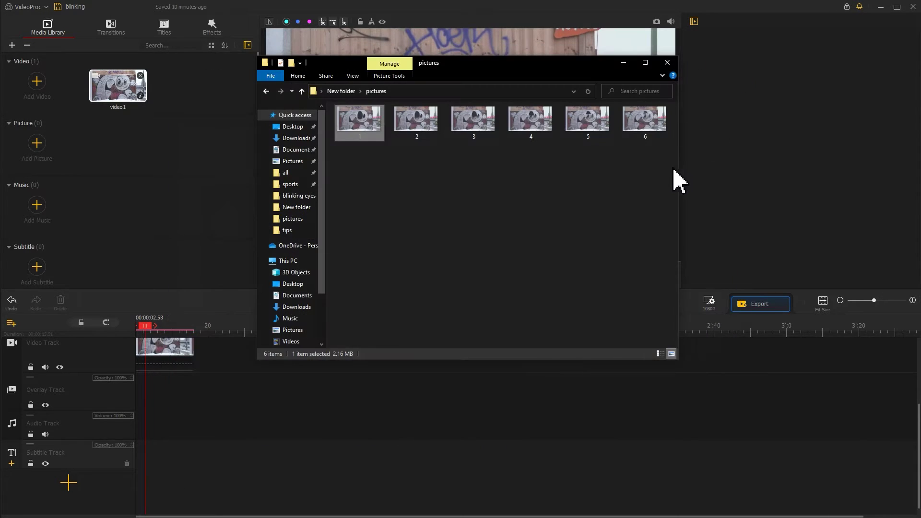
drag(668, 165, 192, 140)
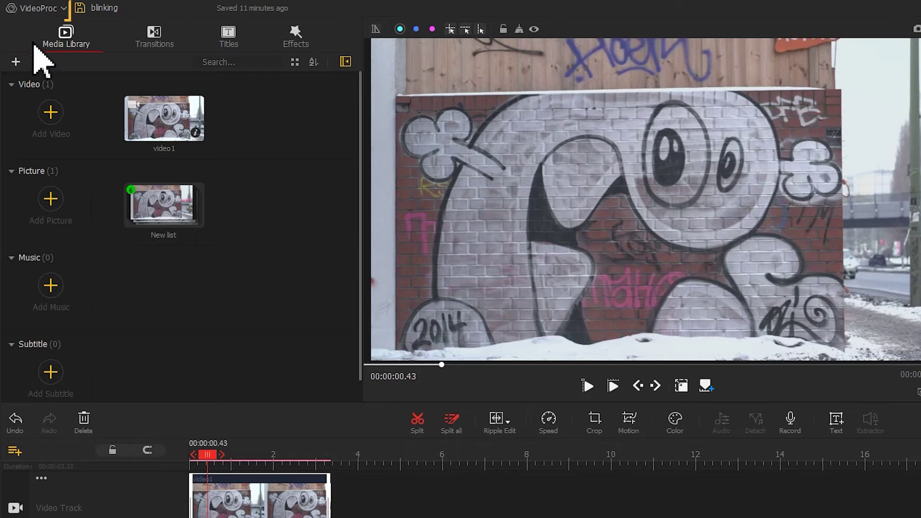
- In Settings > Timeline, set Photo Duration to Custom 0.035 Sec
click(34, 9)
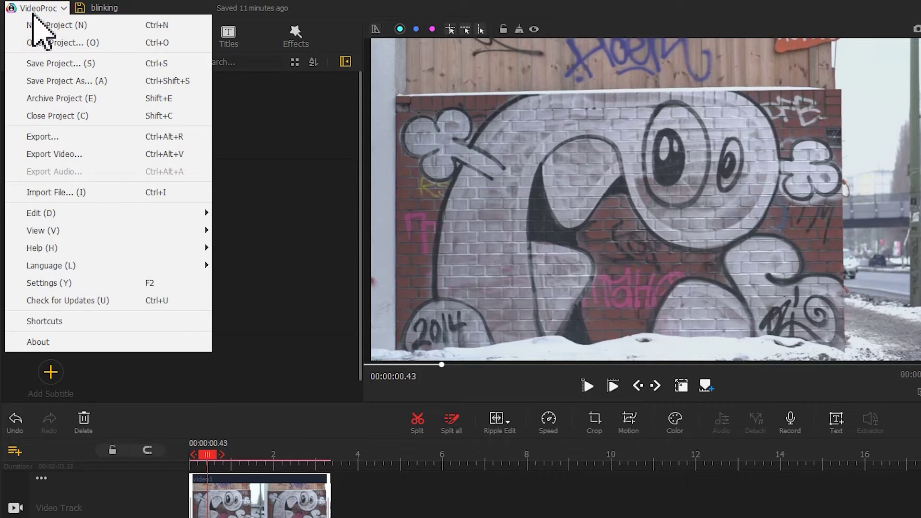
click(120, 283)
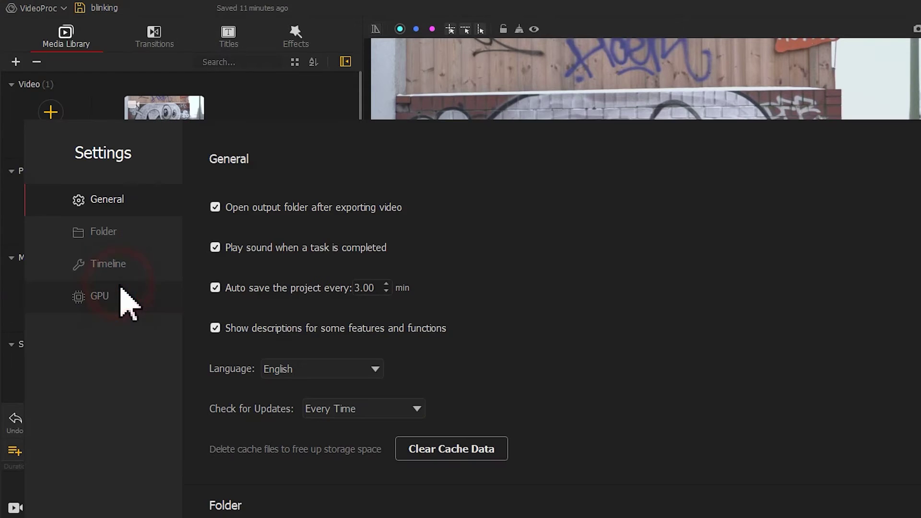
click(403, 124)
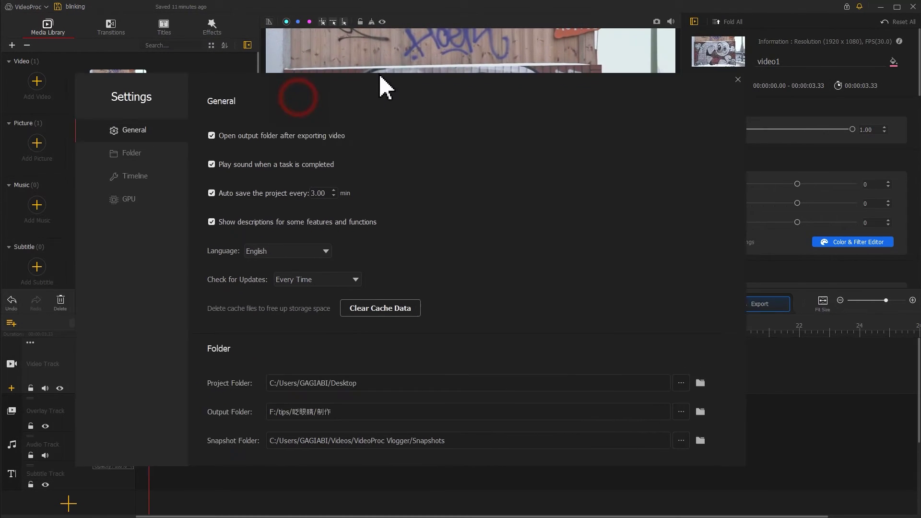
click(251, 129)
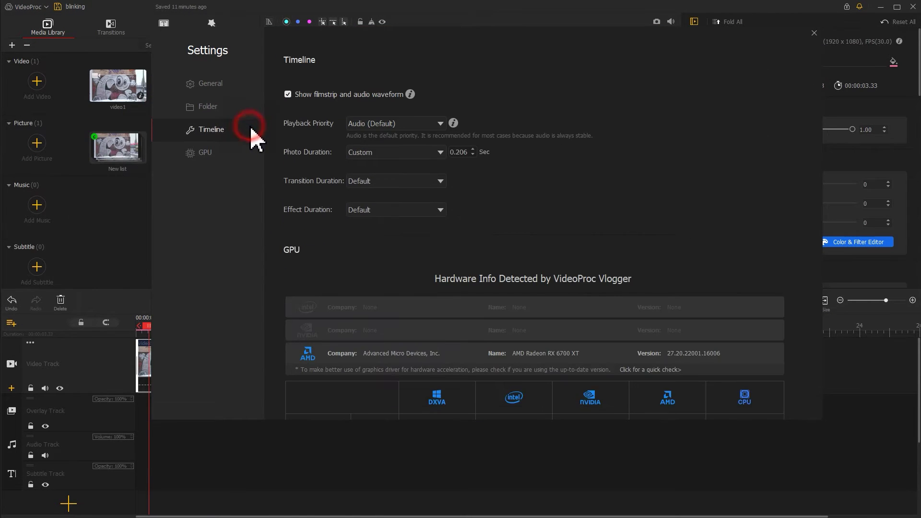
click(456, 147)
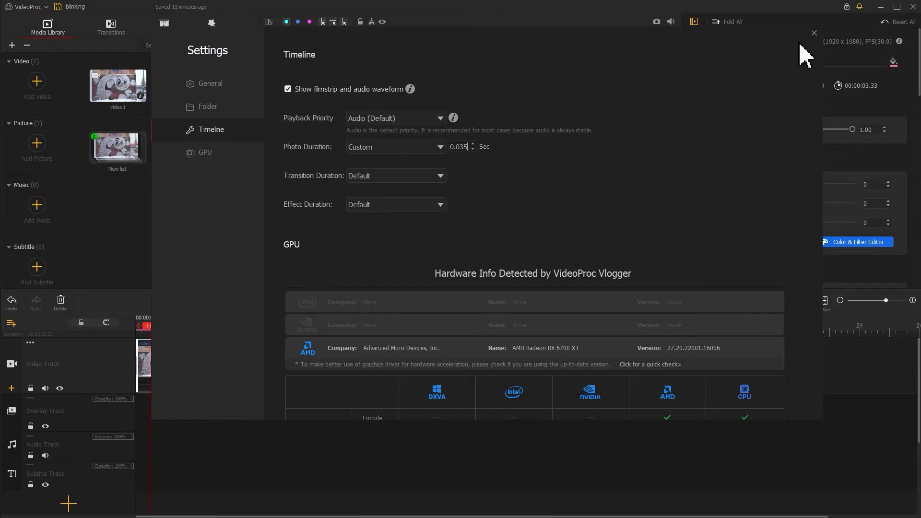
click(814, 33)
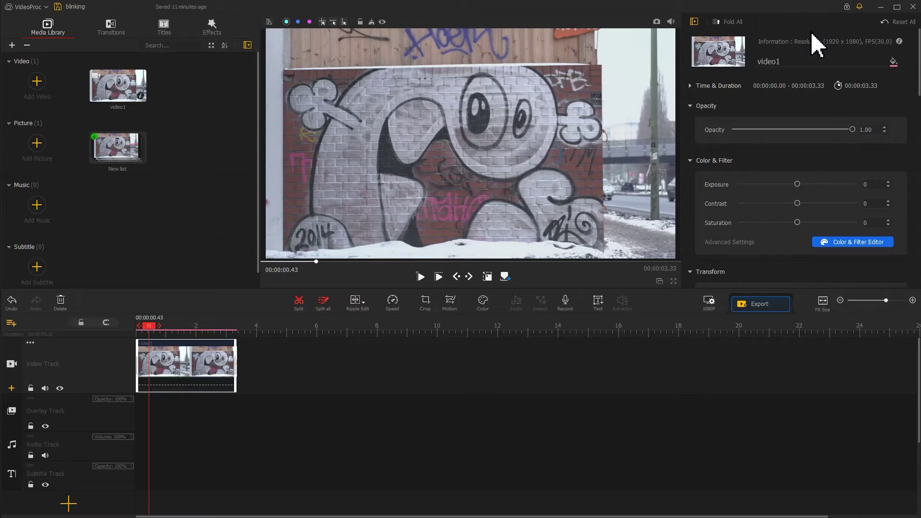
- Add the New list pictures after video1, then move the six frames onto the overlay track at 0.44 s
drag(107, 176, 292, 365)
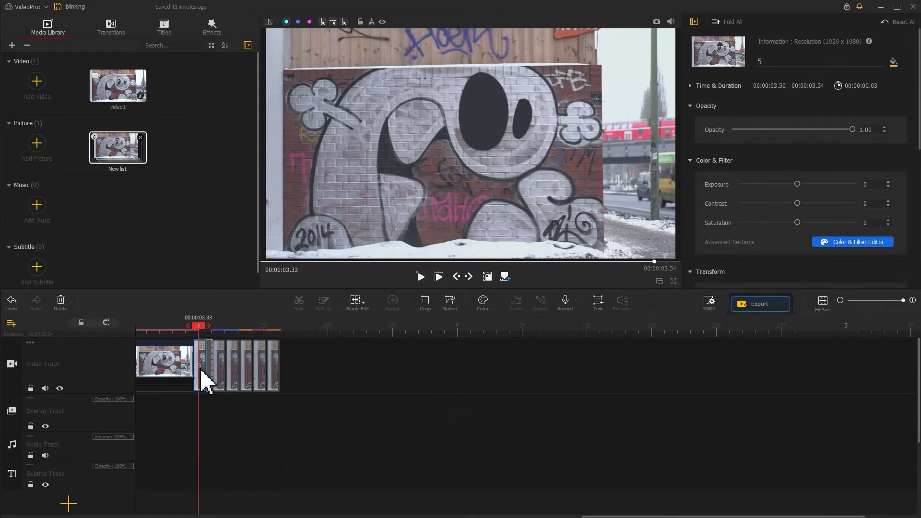
click(223, 378)
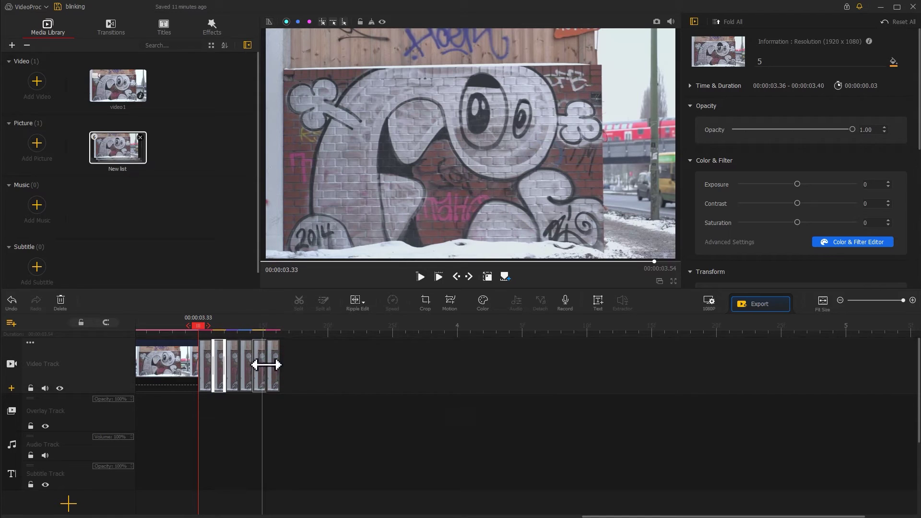
click(234, 376)
mouse_move(276, 377)
mouse_down()
mouse_move(255, 379)
mouse_move(276, 370)
mouse_move(282, 380)
mouse_move(266, 368)
mouse_move(263, 382)
mouse_move(224, 382)
mouse_move(211, 370)
mouse_move(160, 426)
mouse_move(136, 426)
mouse_move(345, 420)
mouse_up()
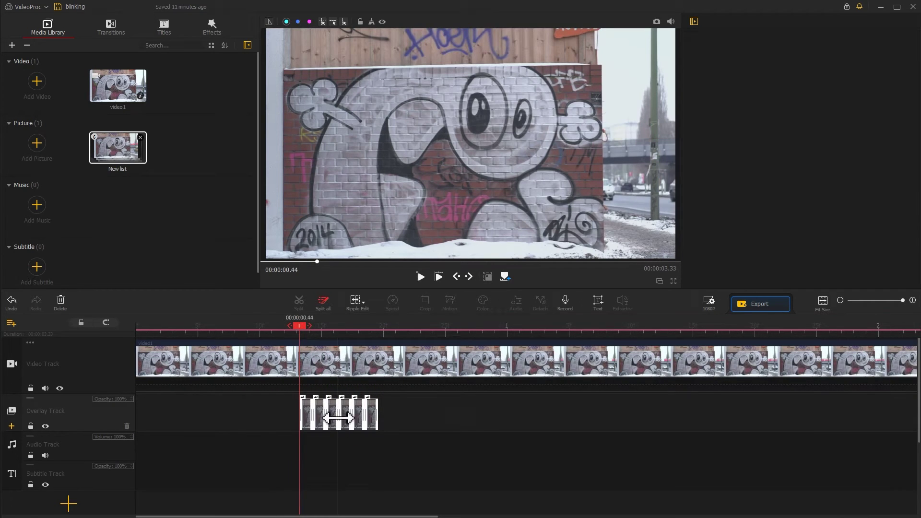
click(299, 328)
drag(297, 328, 136, 338)
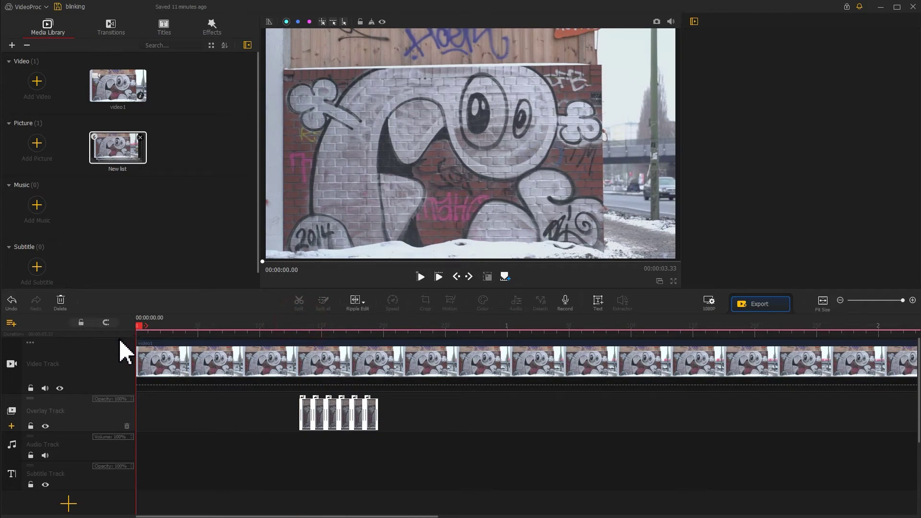
key(space)
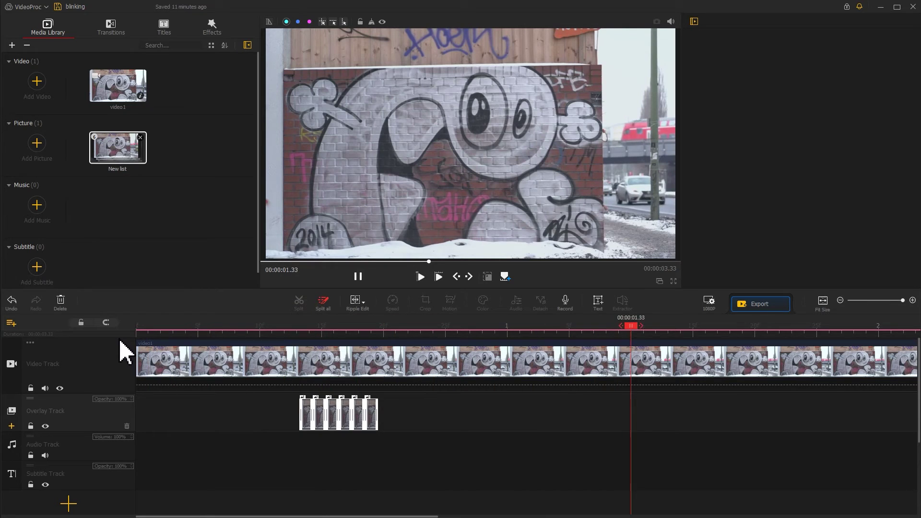
drag(307, 328, 377, 336)
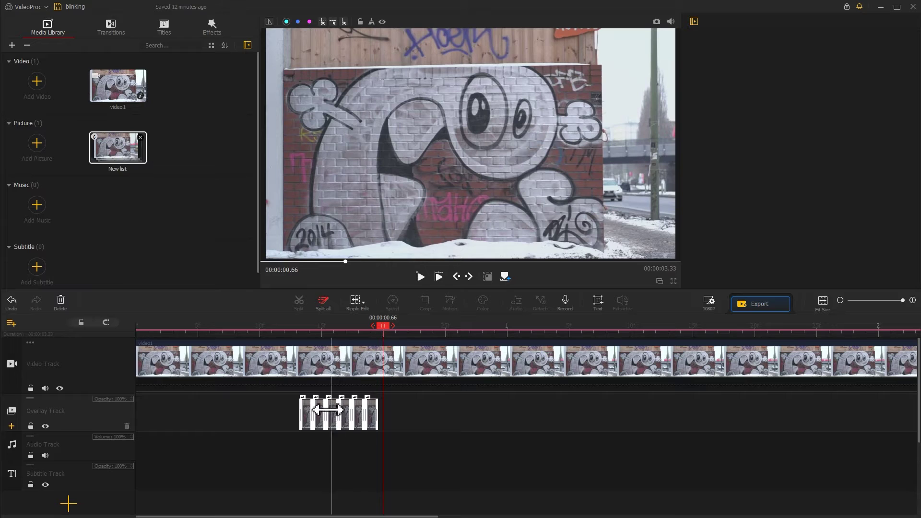
- Crop the right side off the first blink-frame overlay and shift it left onto the eye
click(309, 414)
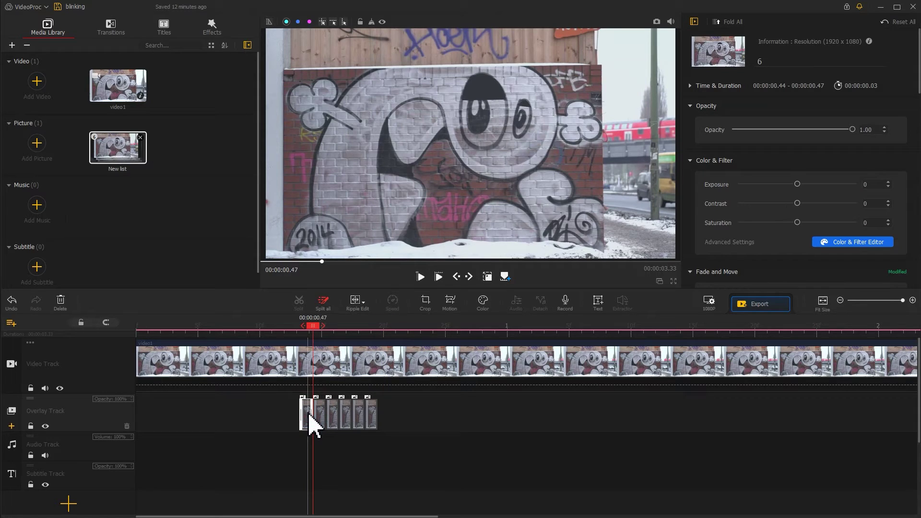
click(425, 302)
drag(365, 105, 486, 55)
drag(468, 185, 409, 185)
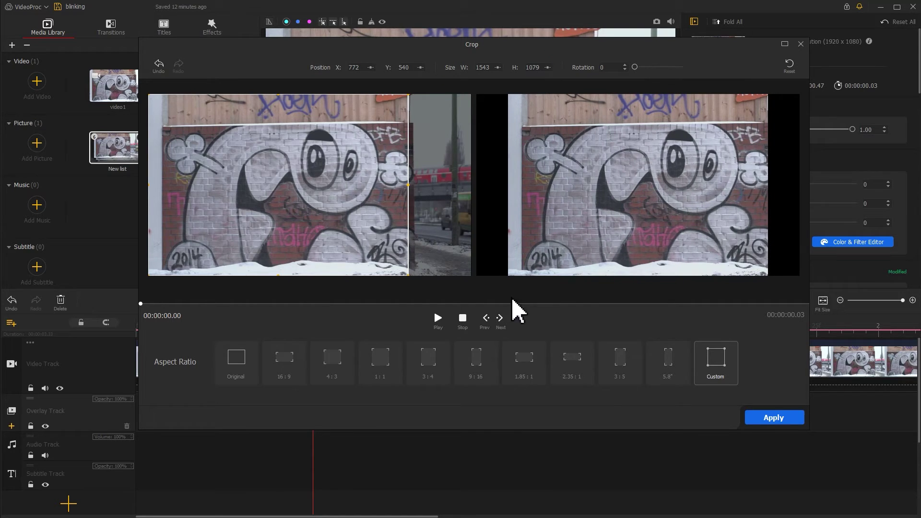
click(774, 418)
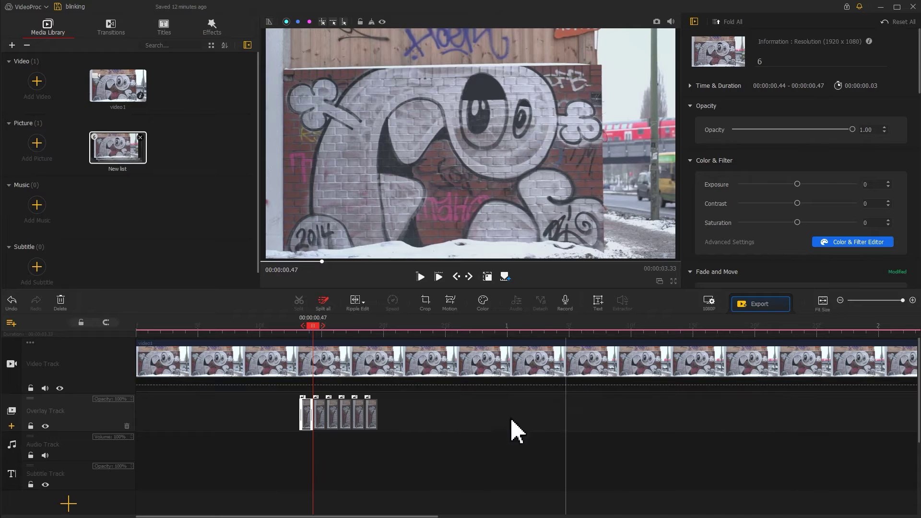
drag(315, 328, 311, 330)
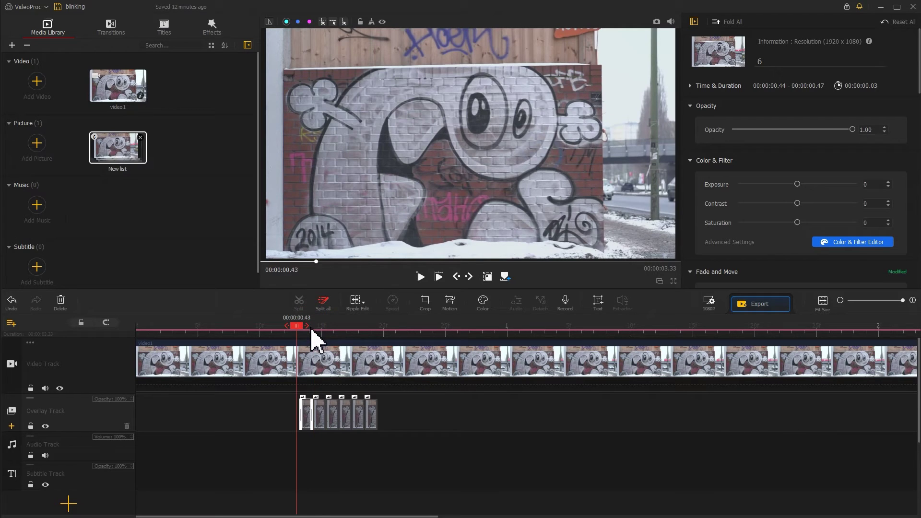
click(313, 330)
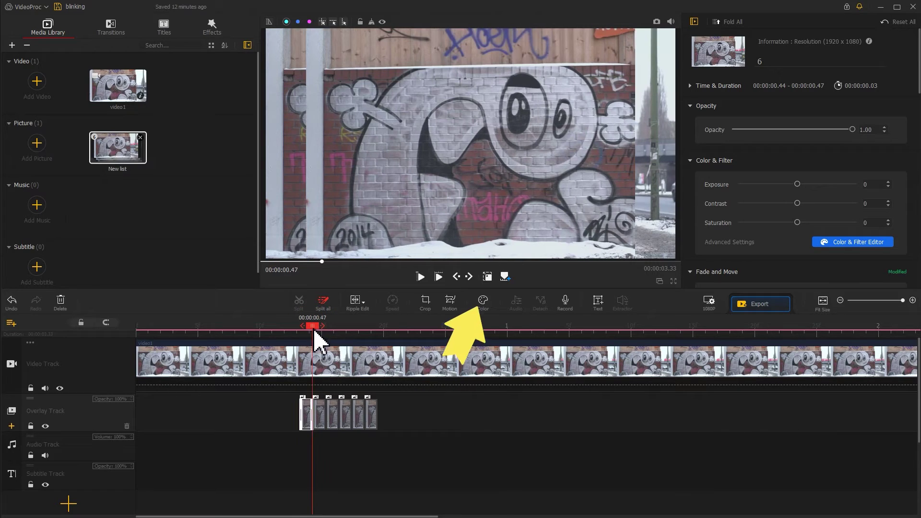
click(487, 276)
drag(484, 183, 442, 171)
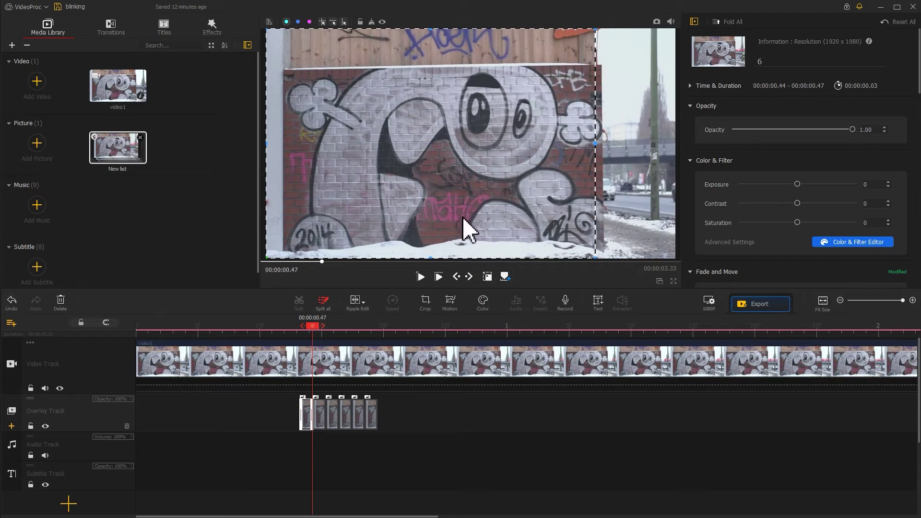
click(487, 278)
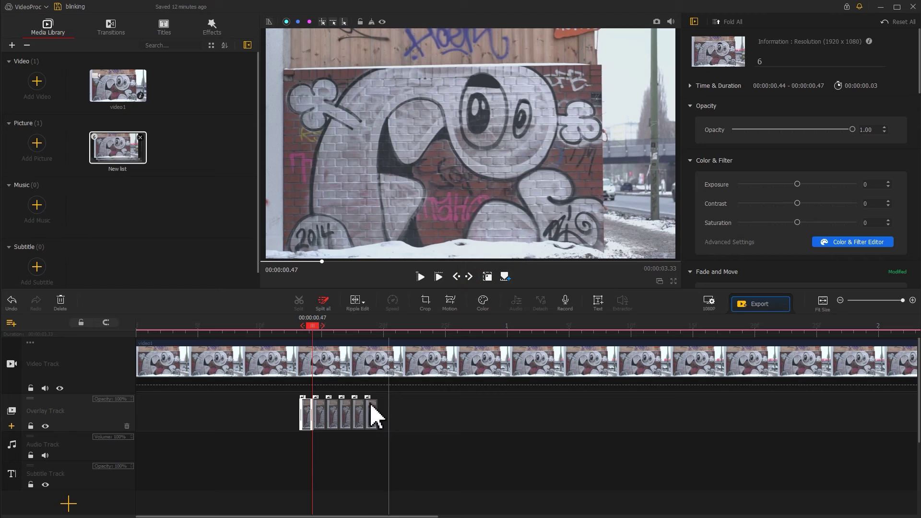
- Crop the second overlay frame to width 1543 and play back the blink to check it
click(322, 408)
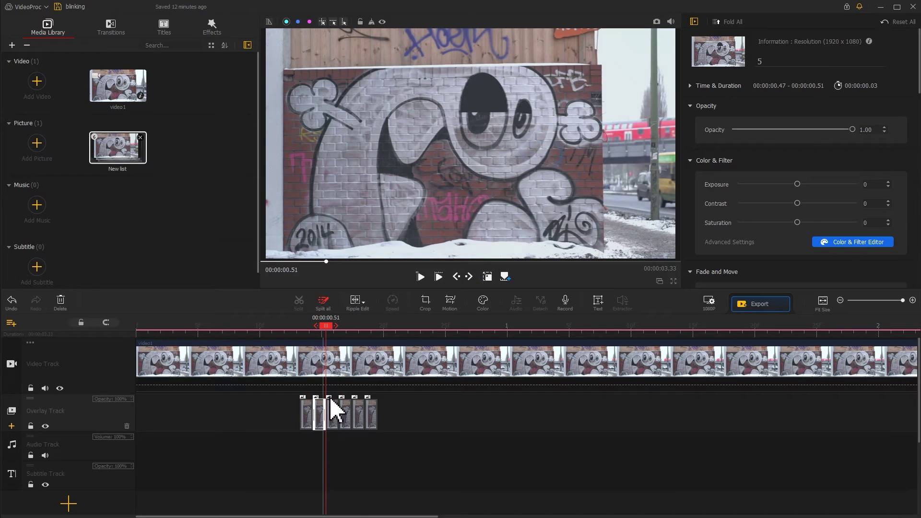
click(425, 302)
drag(398, 96, 523, 44)
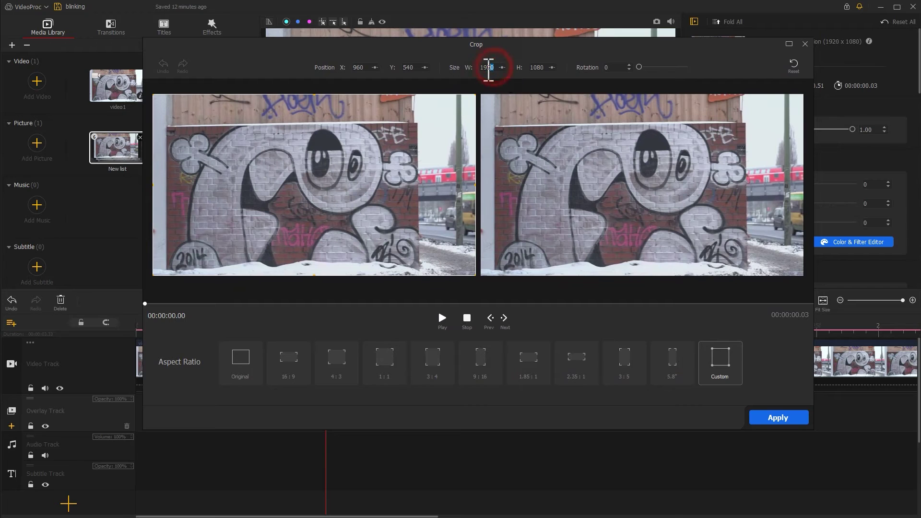
key(Return)
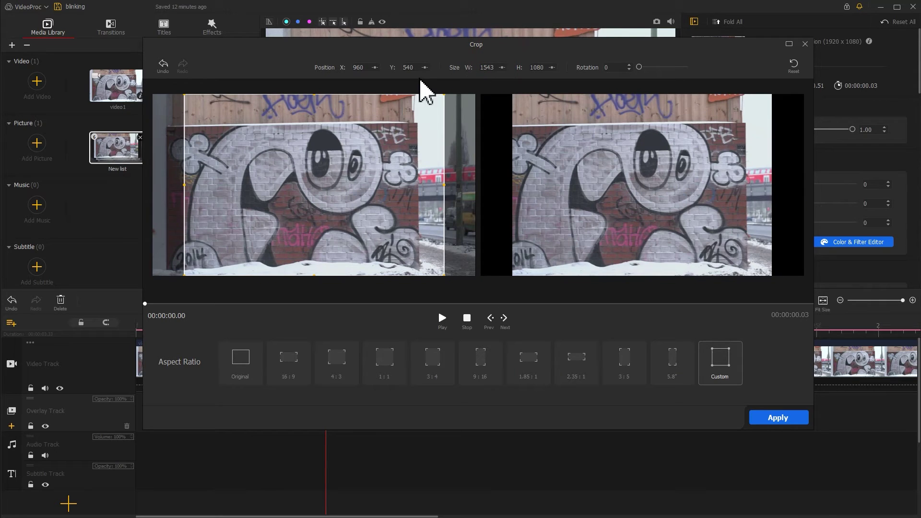
key(Return)
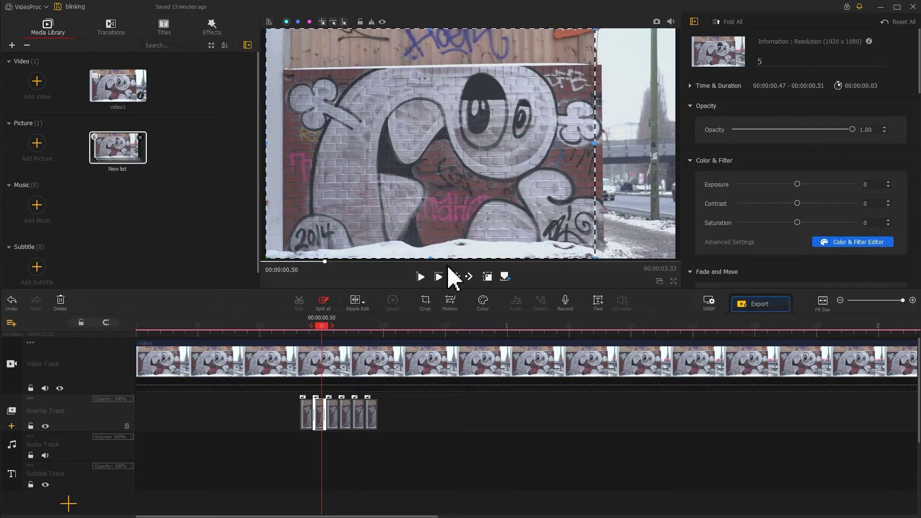
click(487, 281)
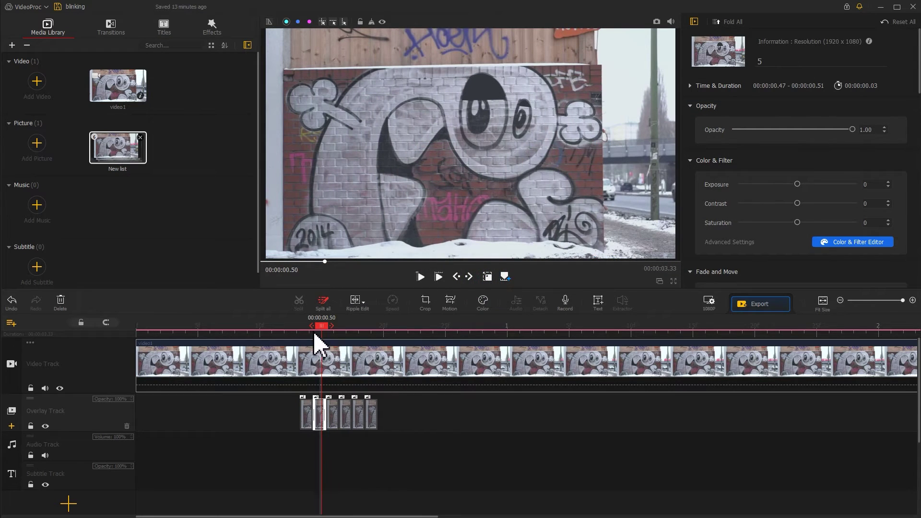
click(300, 330)
key(space)
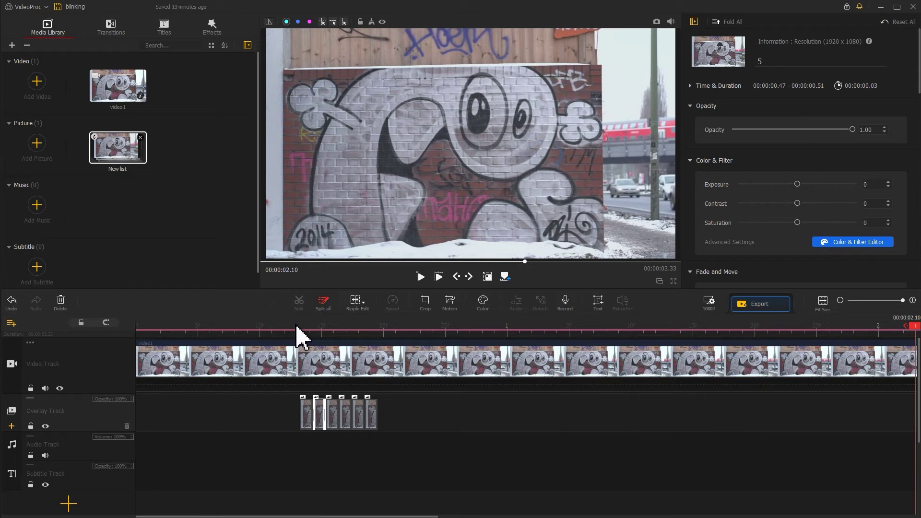
- Copy the six overlay blink frames and paste them after the originals
click(306, 413)
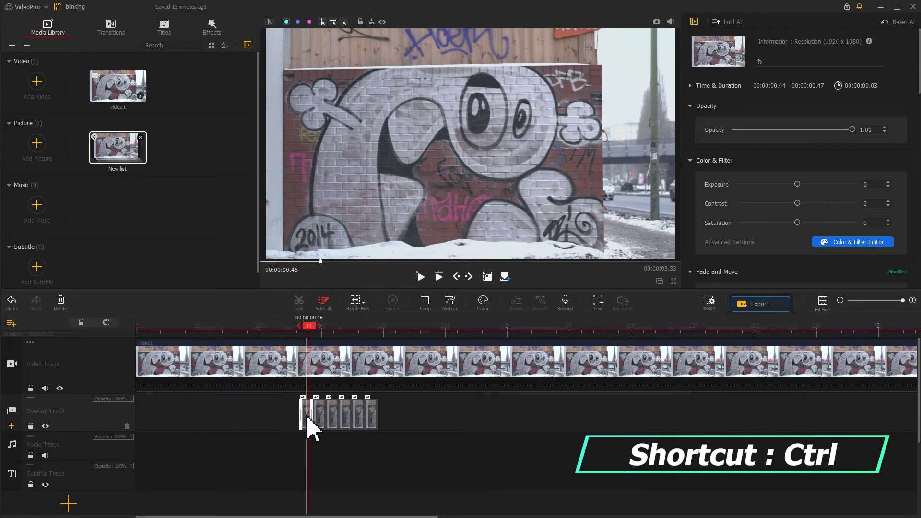
ctrl+click(320, 417)
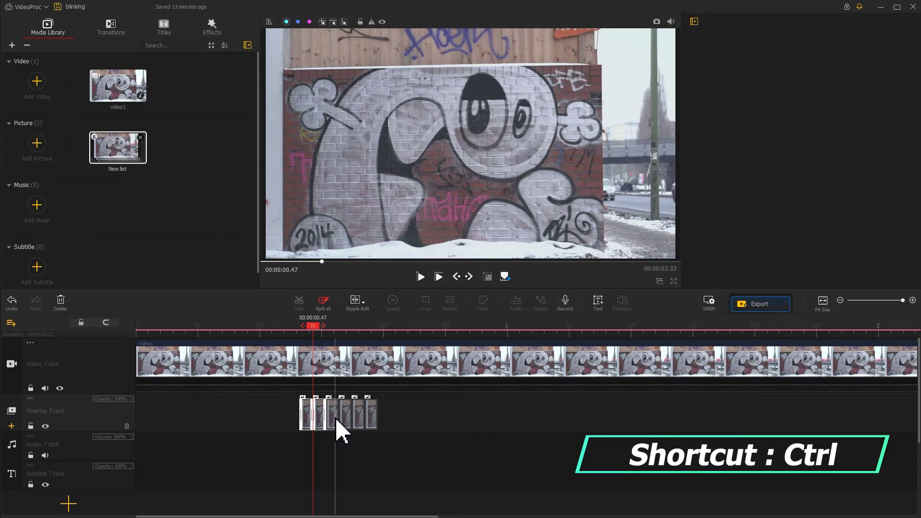
ctrl+click(334, 423)
ctrl+click(361, 419)
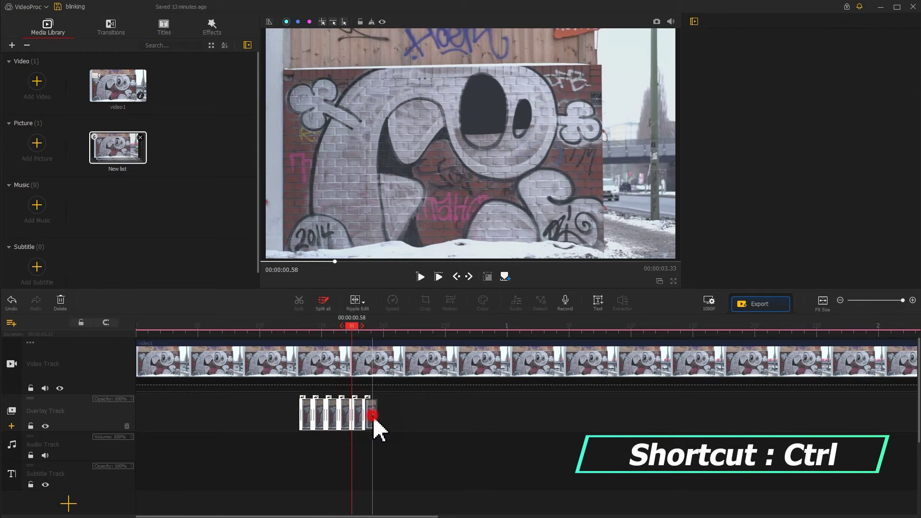
ctrl+click(373, 420)
key(ctrl+c)
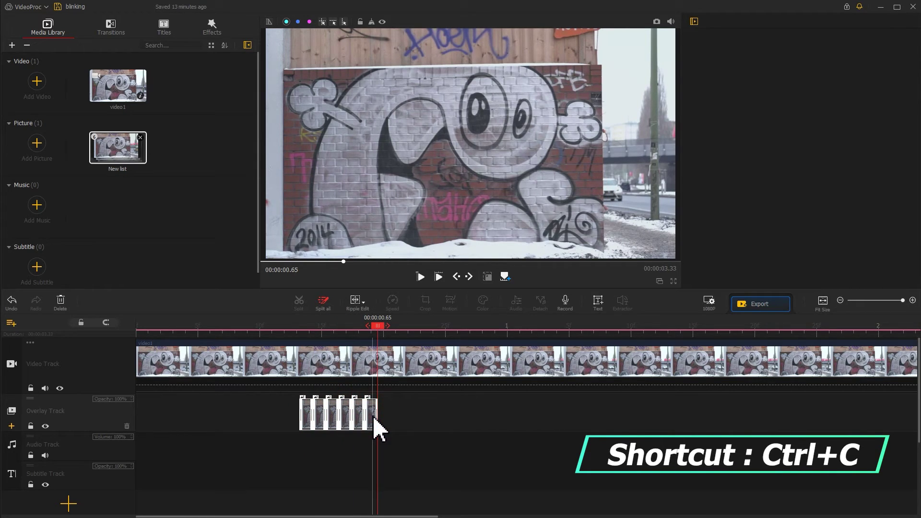
key(ctrl+v)
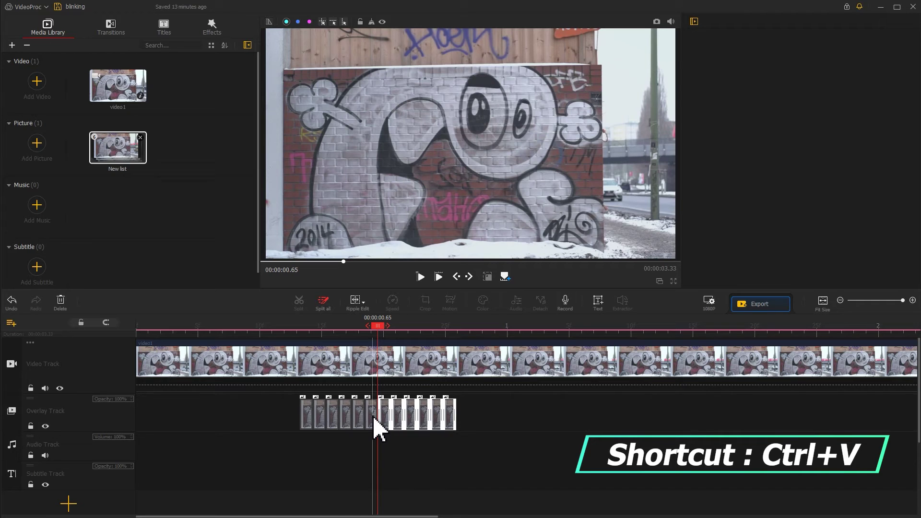
- Nudge the last pasted frame later along the overlay track and return to the start
click(401, 422)
drag(389, 422, 453, 421)
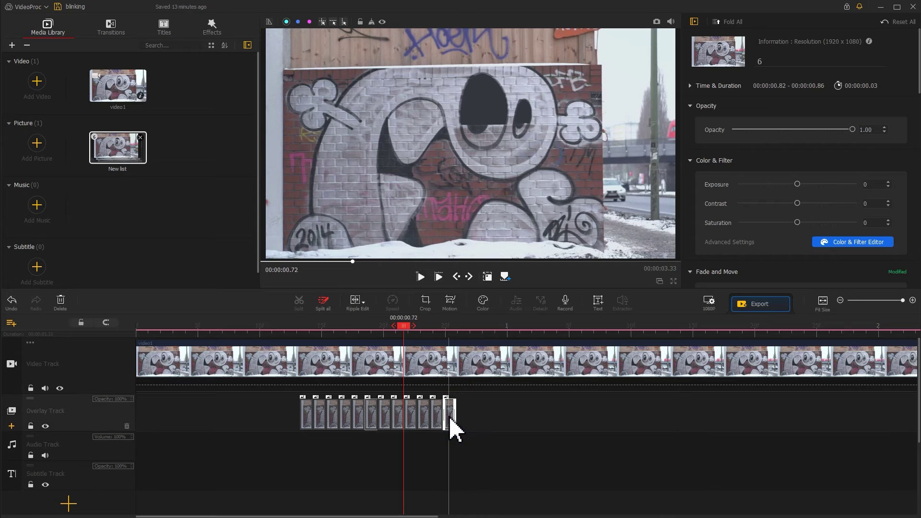
key(Home)
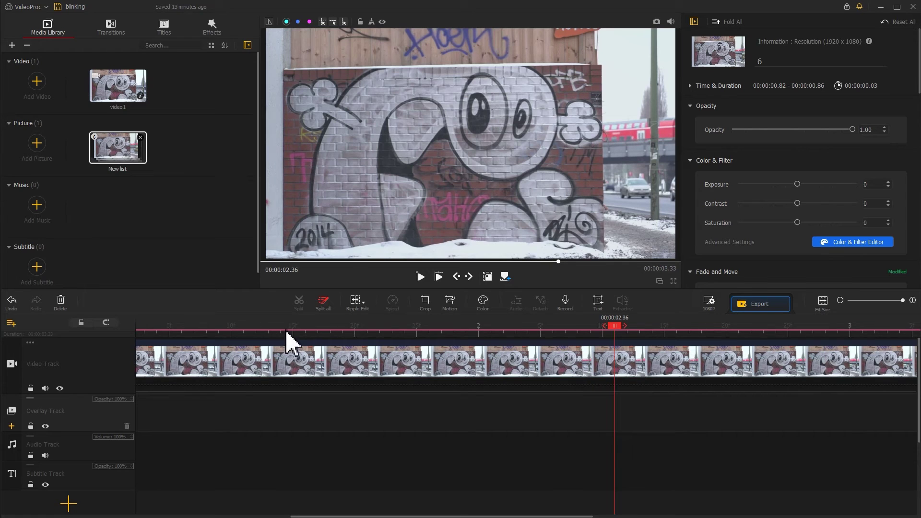
- Paste the blinking-eye overlay group again at about the 2-second mark
scroll(315, 333, down, 3)
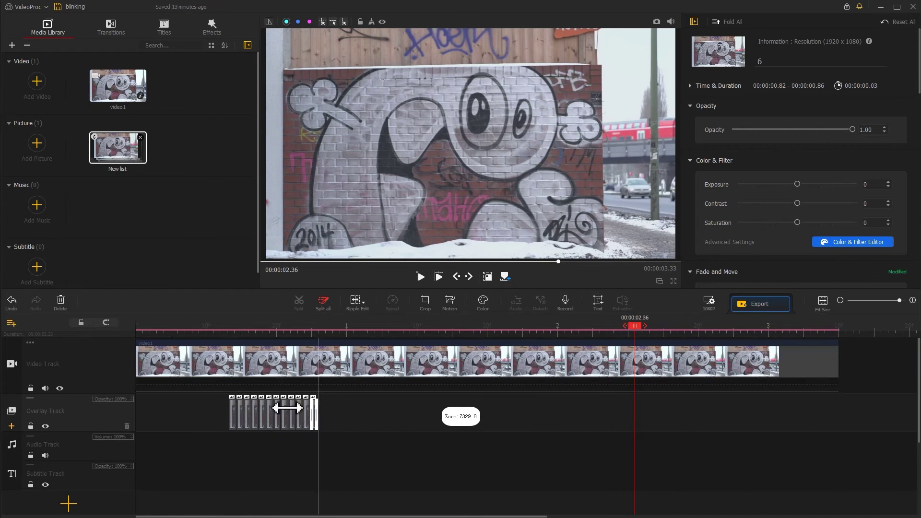
drag(238, 417, 315, 419)
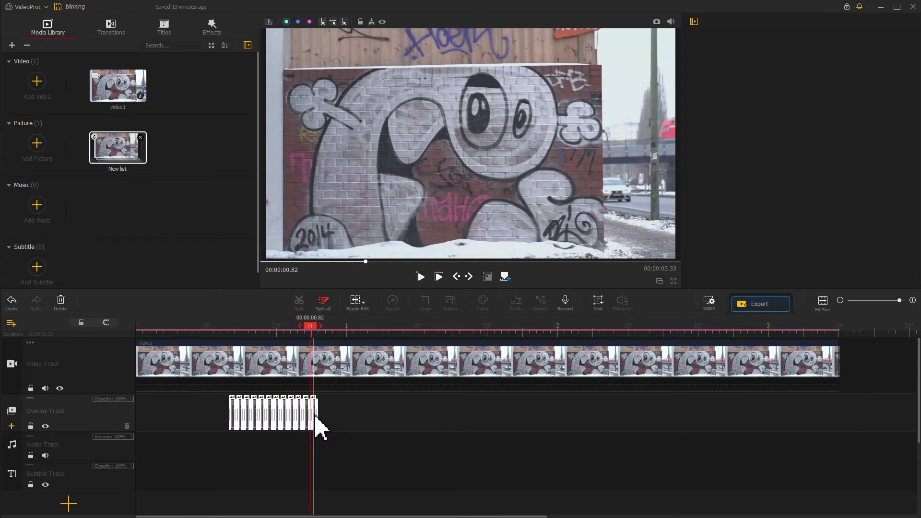
drag(315, 329, 549, 336)
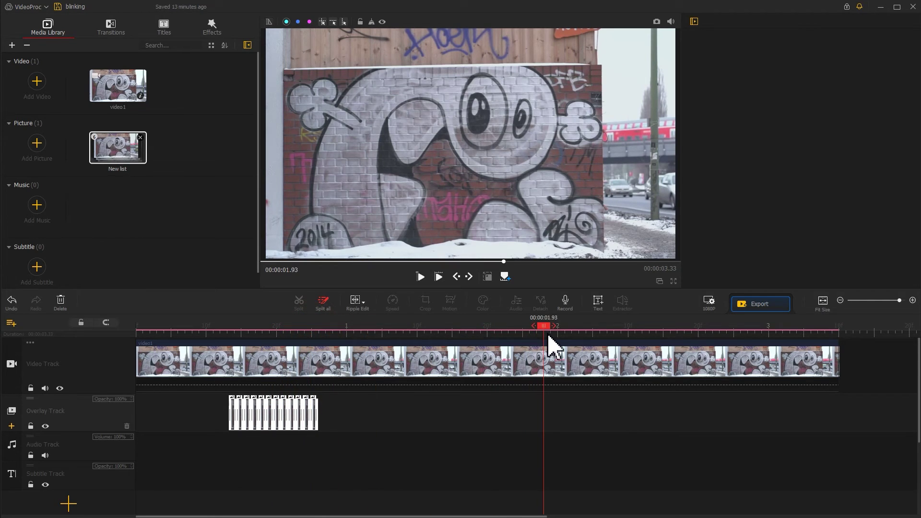
key(ctrl+v)
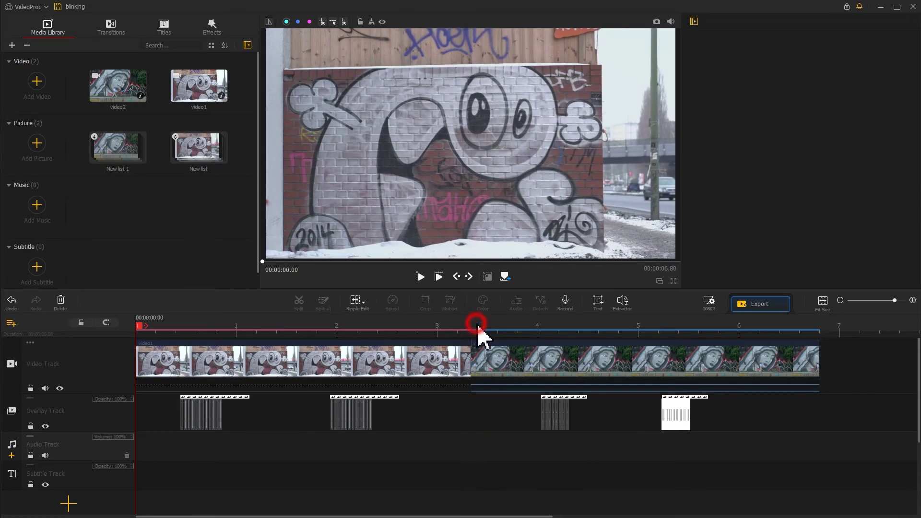
- Preview video2, then import city1, city2, sound1 and sound2 as music files
click(477, 327)
key(space)
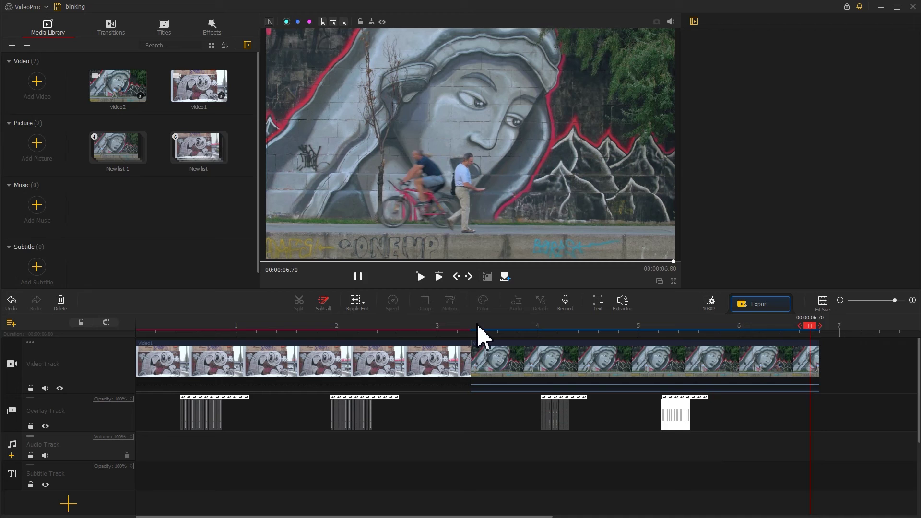
click(43, 214)
drag(379, 107, 264, 91)
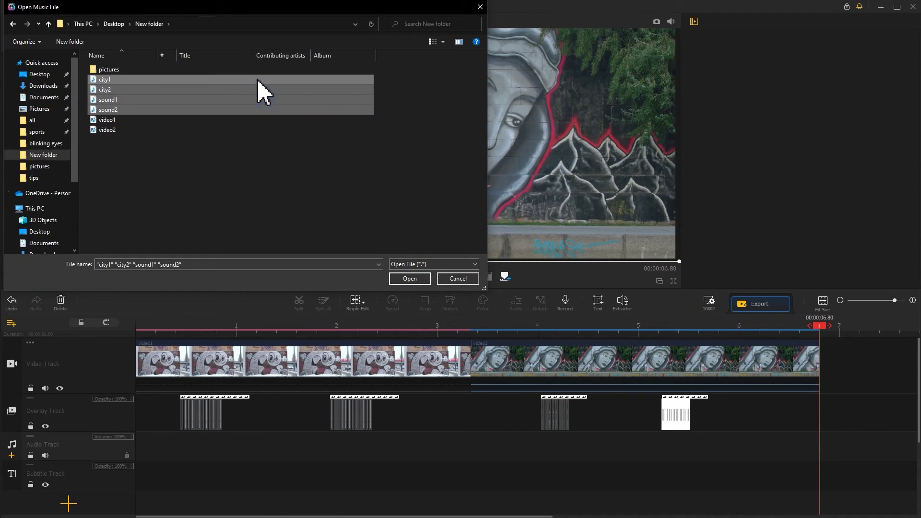
click(411, 278)
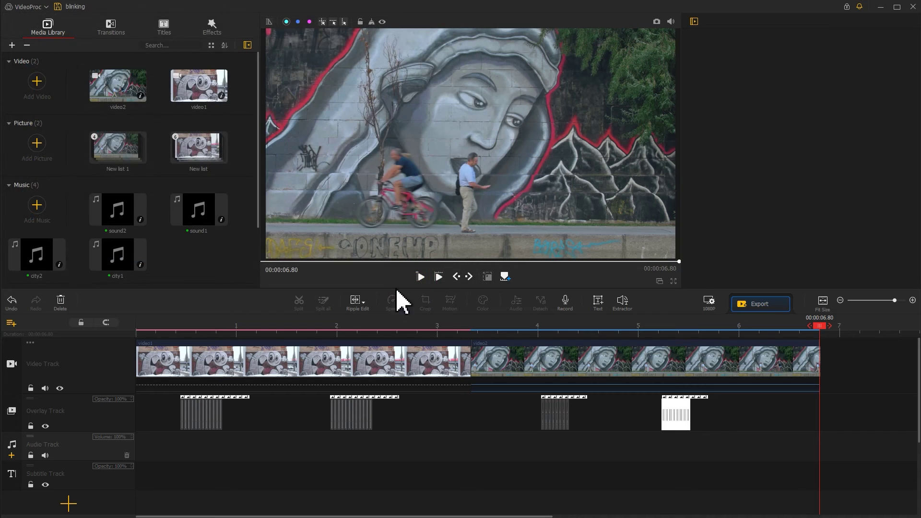
- Put city1 on the Audio Track, ending at the 3.33 s video1/video2 boundary
drag(128, 264, 144, 460)
drag(452, 324, 479, 339)
drag(138, 454, 819, 461)
click(299, 303)
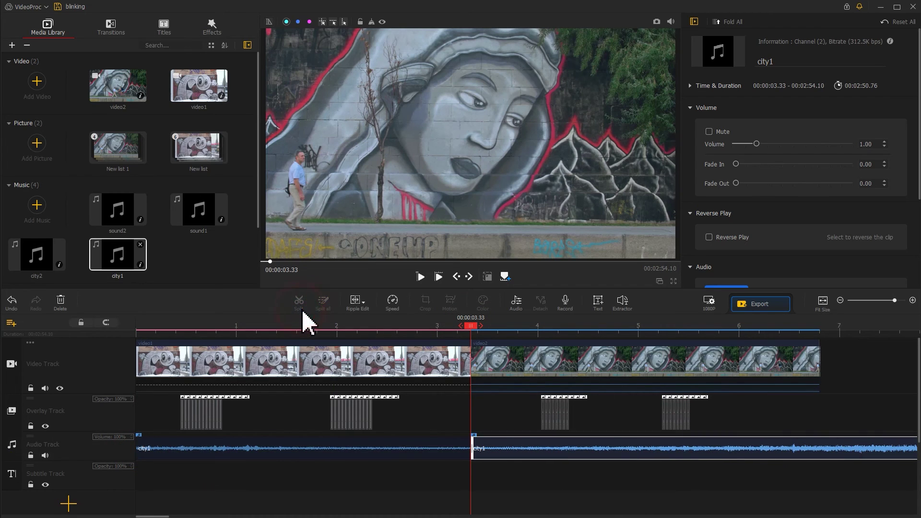
click(530, 452)
key(Delete)
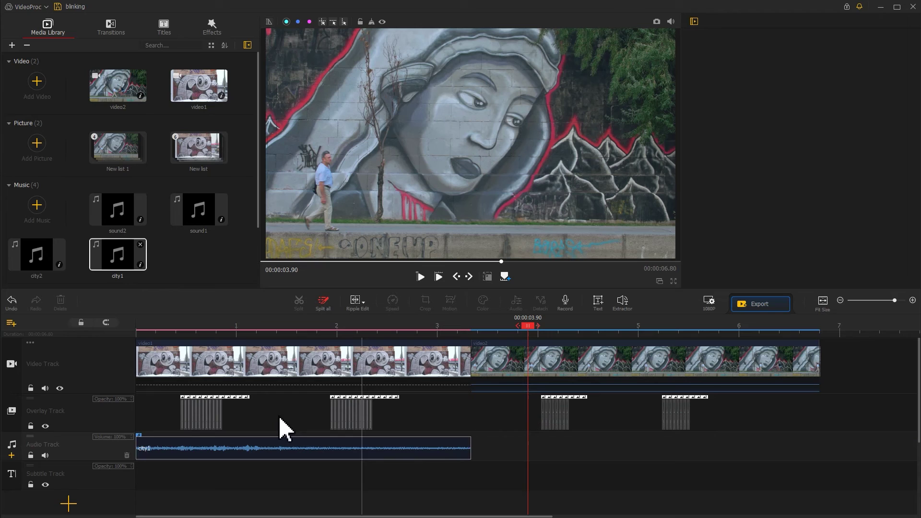
- Place city2 after city1 and cut it off at the 6.80 s video end
drag(58, 274, 487, 442)
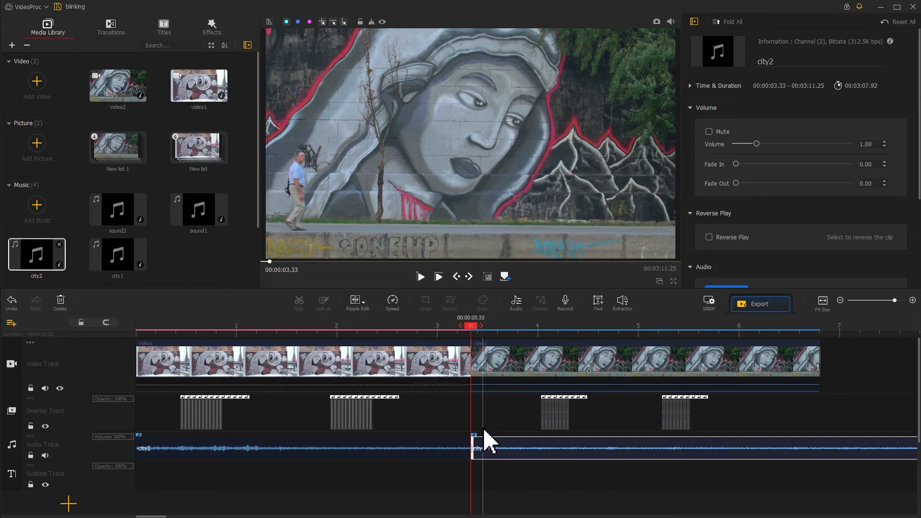
drag(482, 330, 820, 324)
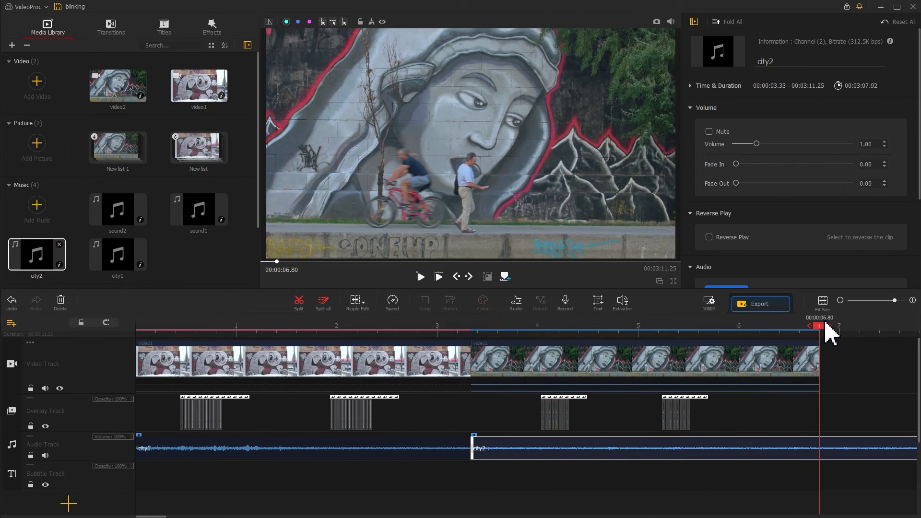
click(299, 305)
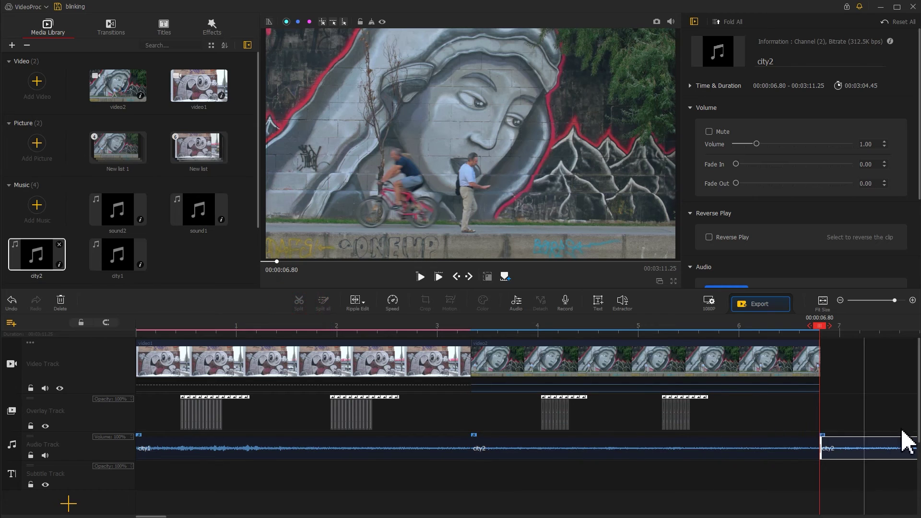
key(Delete)
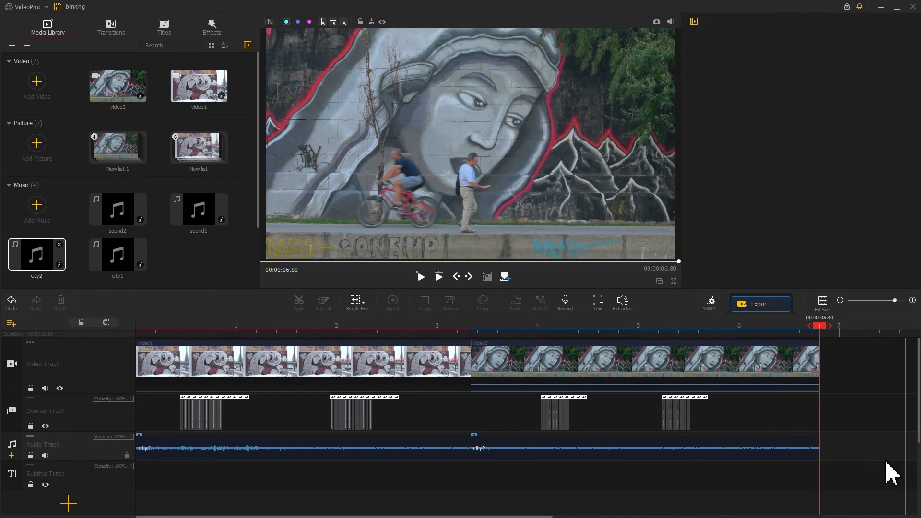
- Lower the city1 ambience volume to 0.22 and select the city2 clip
click(411, 449)
drag(755, 144, 738, 145)
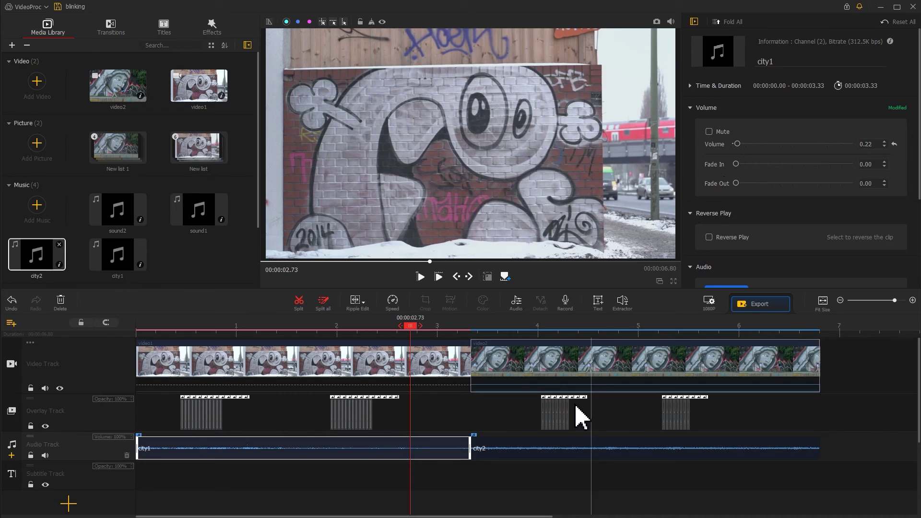
click(552, 450)
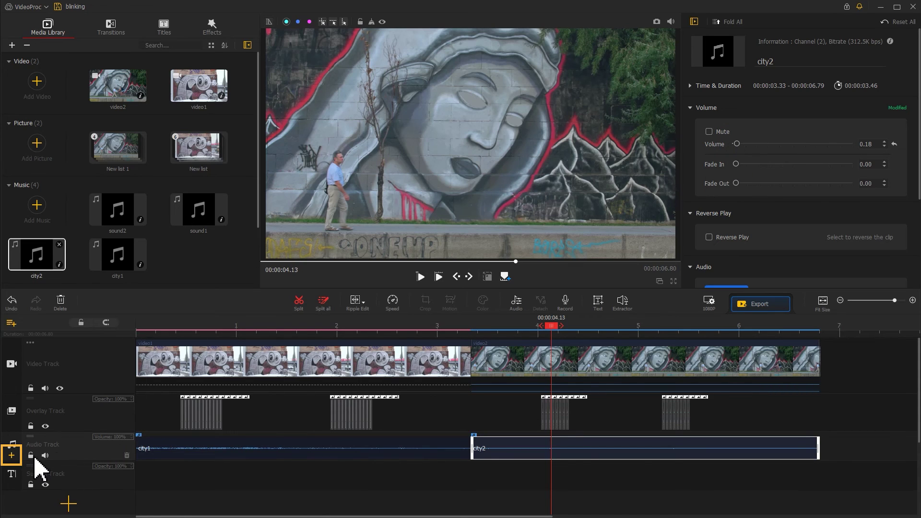
- Add Audio Track1 with a shortened sound1 blink at volume 0.48, then play from the start
click(12, 455)
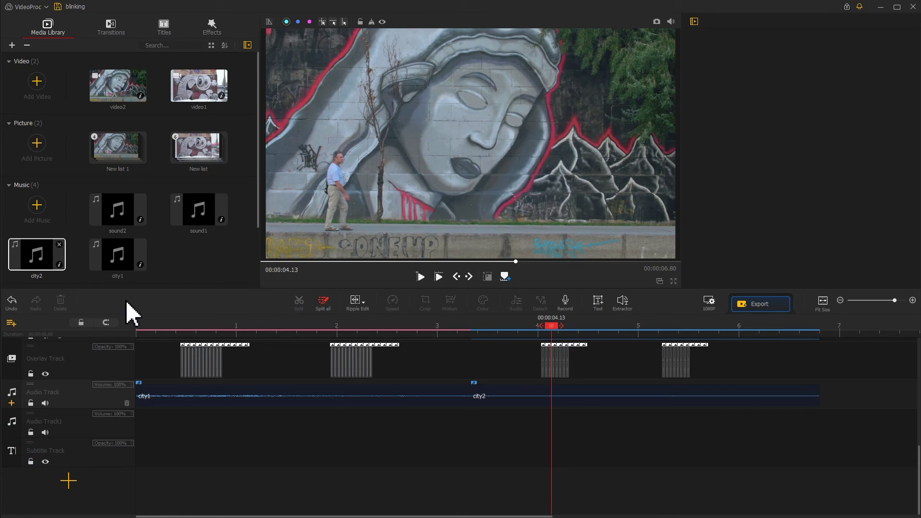
mouse_move(197, 226)
mouse_down()
mouse_move(200, 442)
mouse_move(335, 434)
mouse_move(217, 448)
mouse_up()
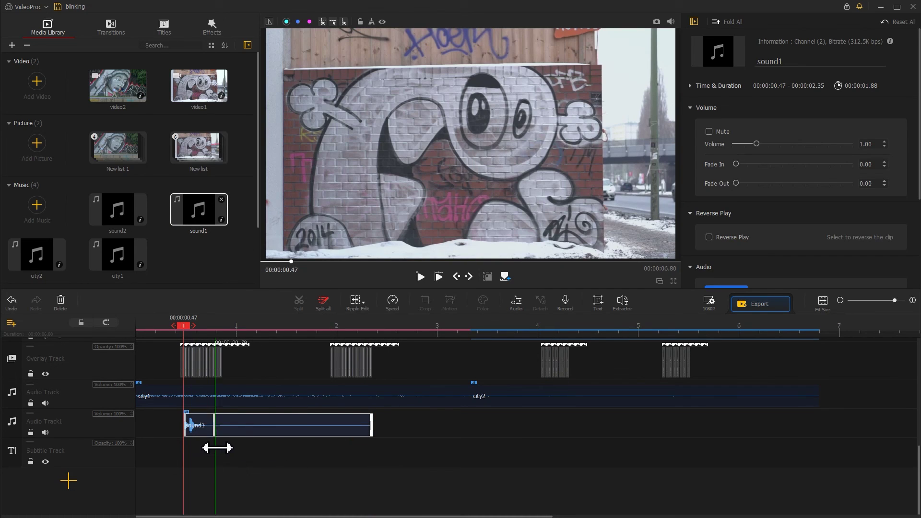
click(211, 427)
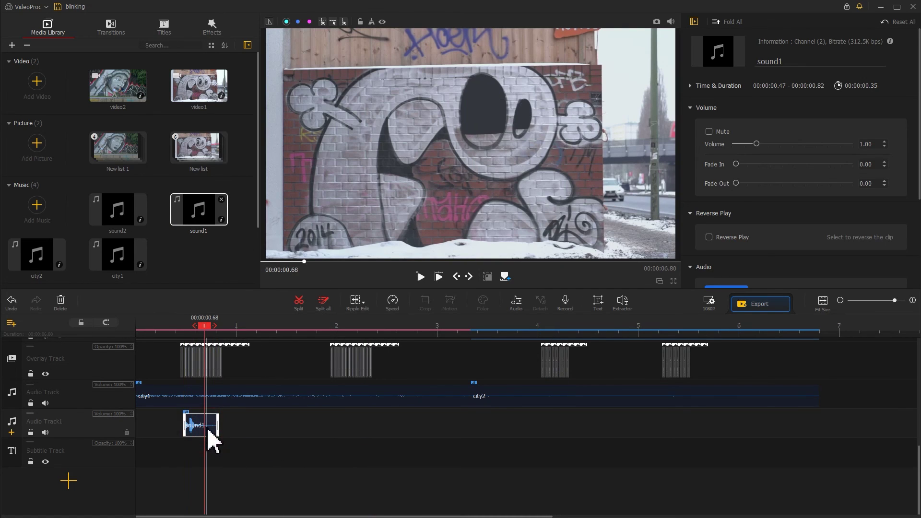
click(744, 144)
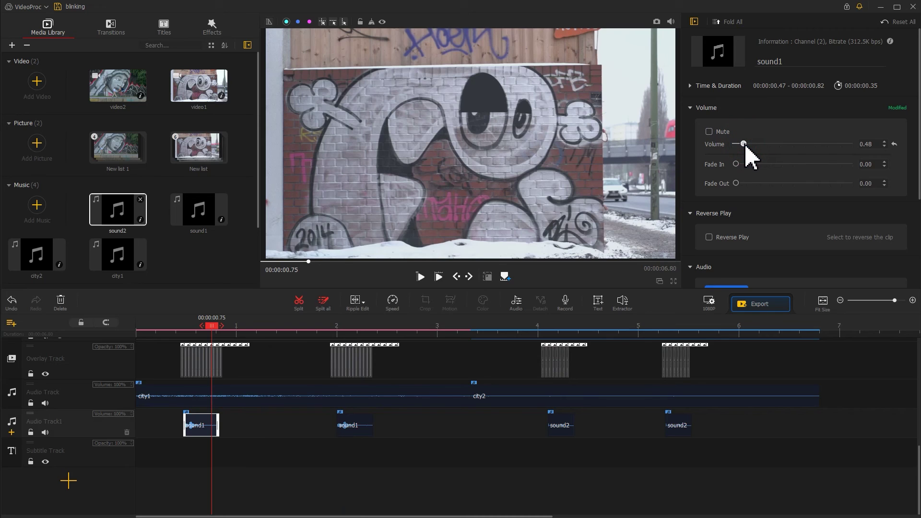
drag(220, 331, 106, 345)
key(space)
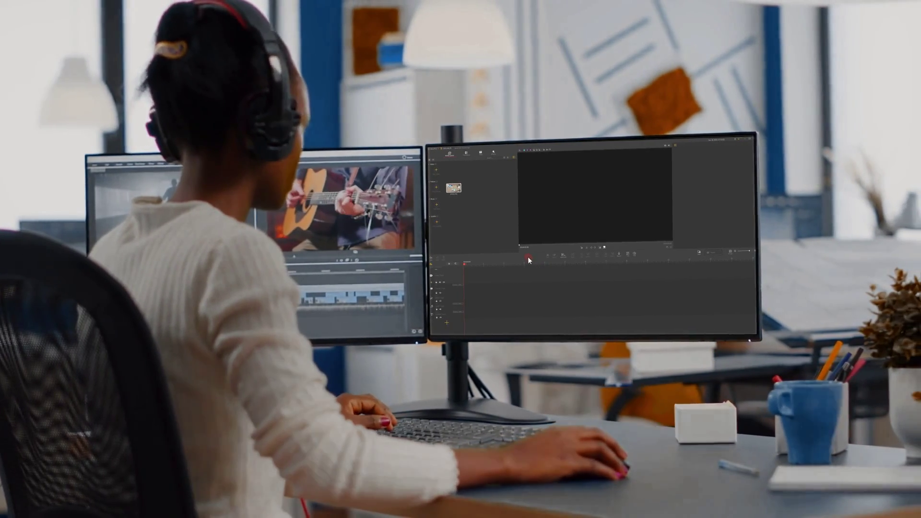
drag(453, 188, 448, 274)
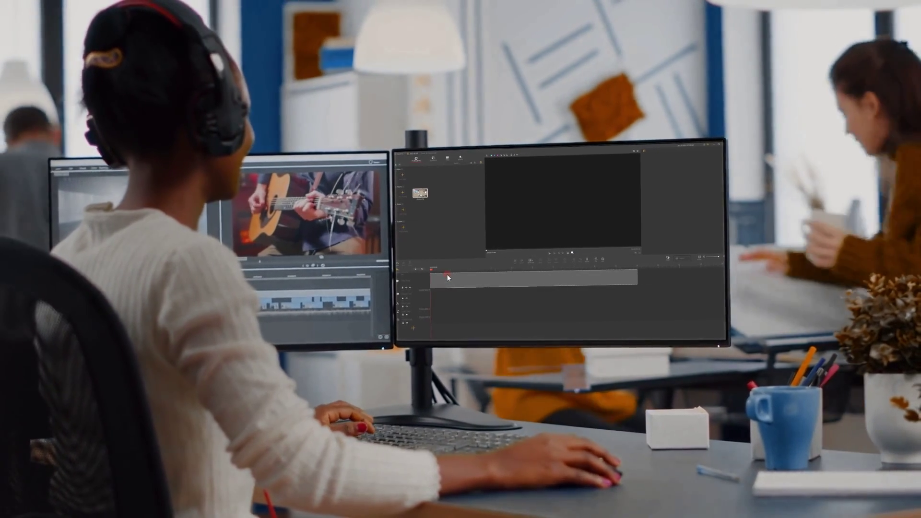